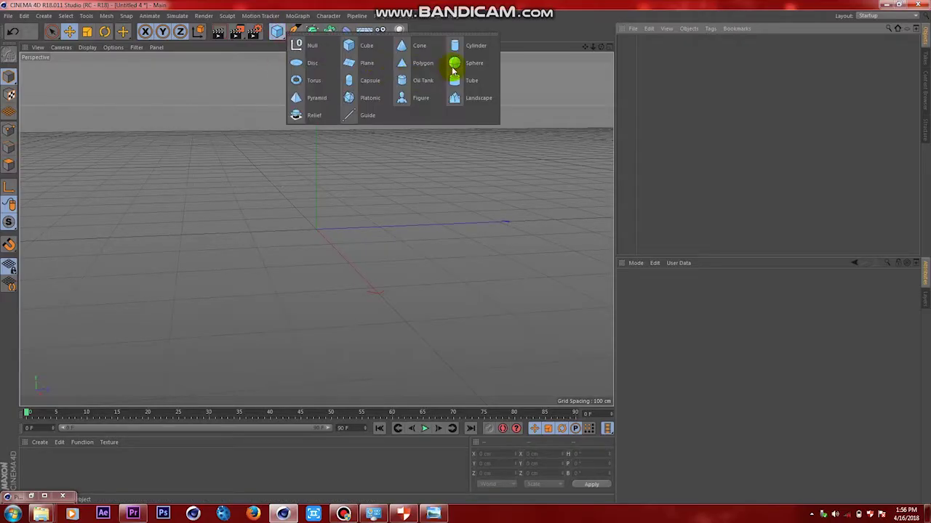
# - Add a sphere with Render Perfect turned off and display the viewport in Gouraud Shading (Lines)
pyautogui.click(454, 65)
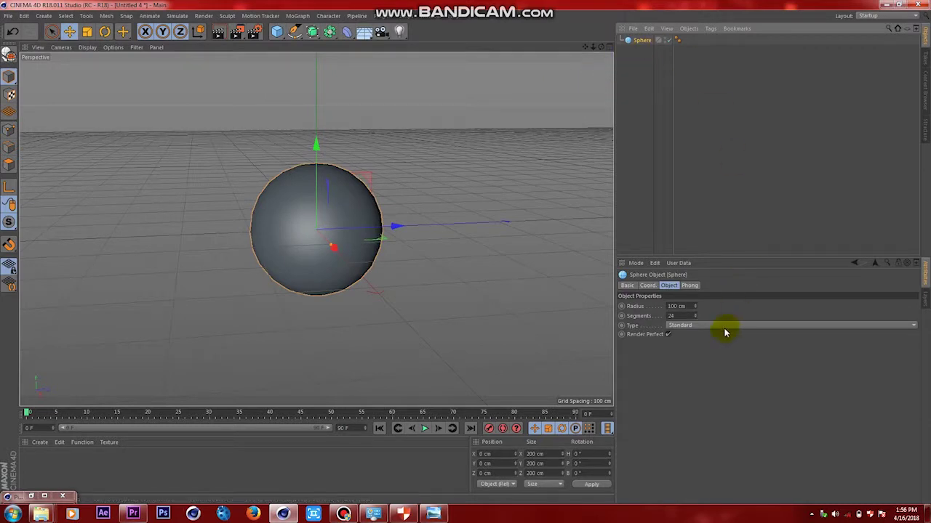
pyautogui.click(668, 334)
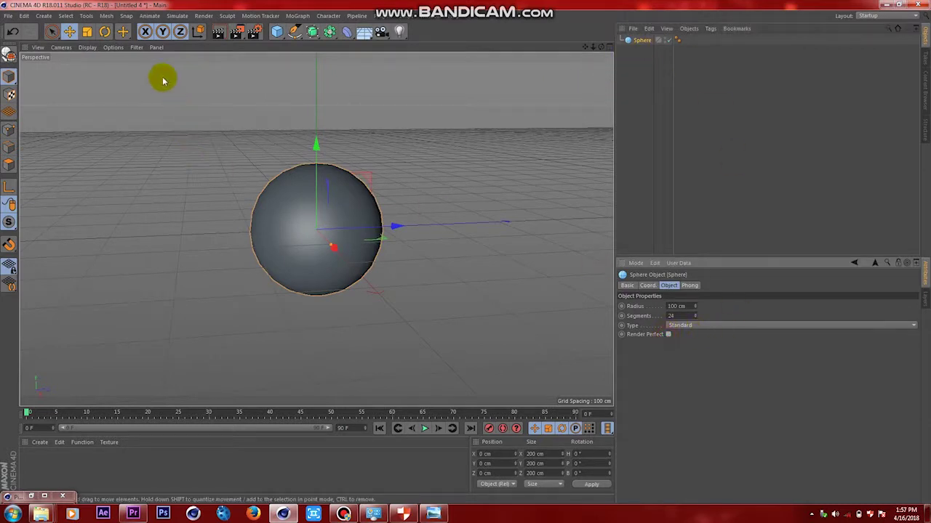
pyautogui.click(88, 48)
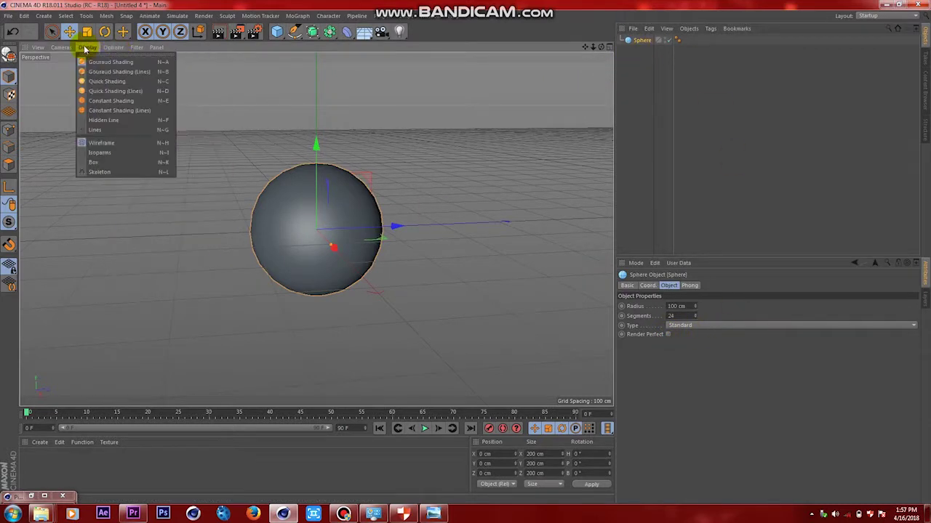
pyautogui.click(93, 69)
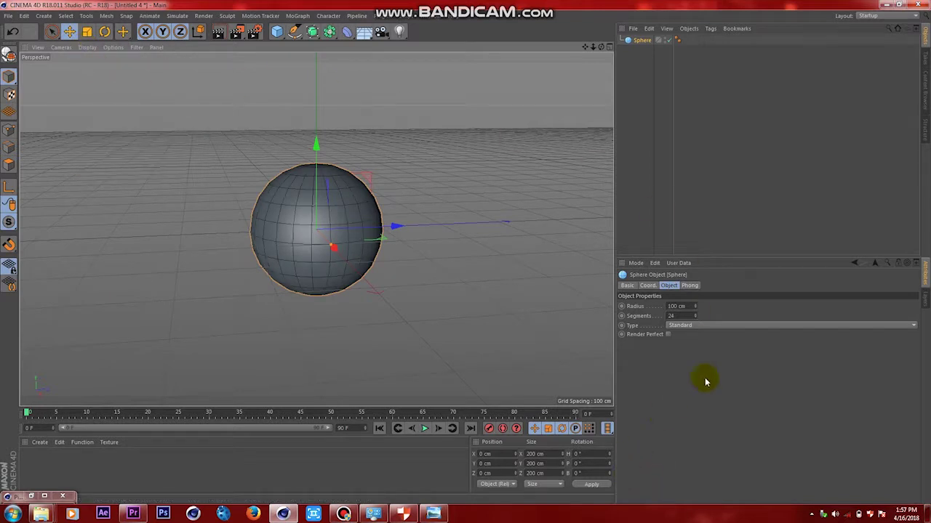
# - Set the sphere's type to Hexahedron with 300 segments and switch the viewport display to plain Gouraud Shading
pyautogui.click(691, 326)
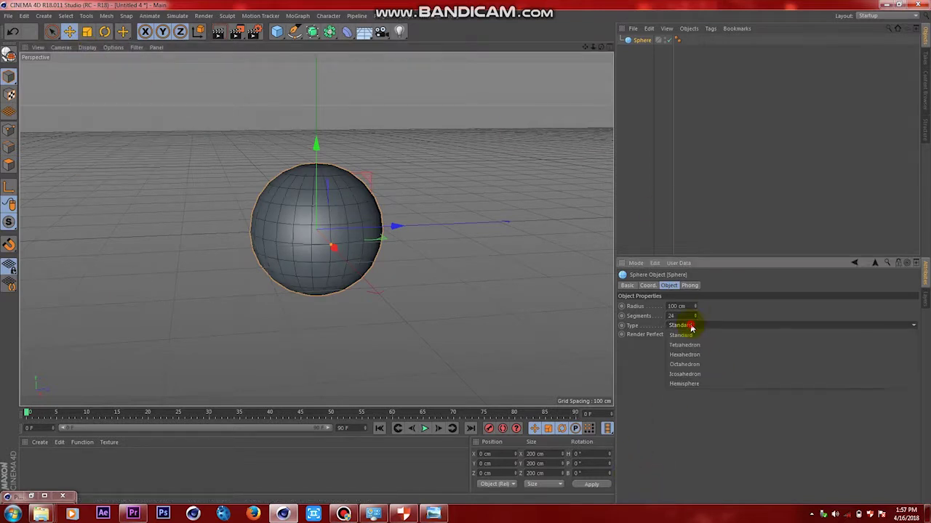
pyautogui.click(696, 359)
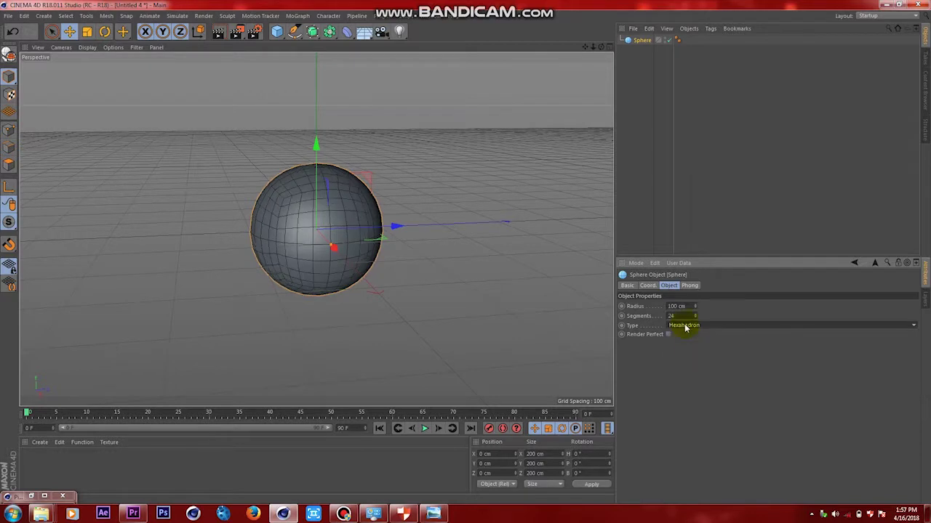
pyautogui.click(677, 315)
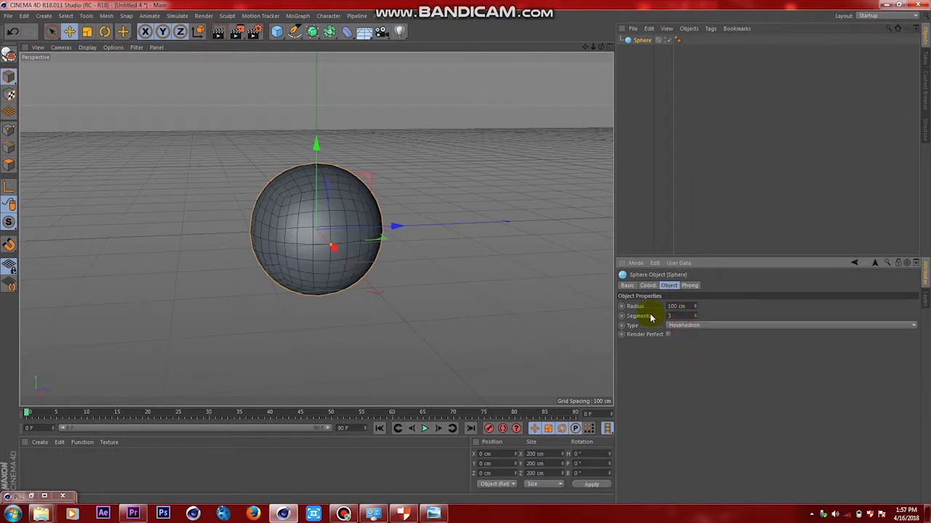
pyautogui.press('Return')
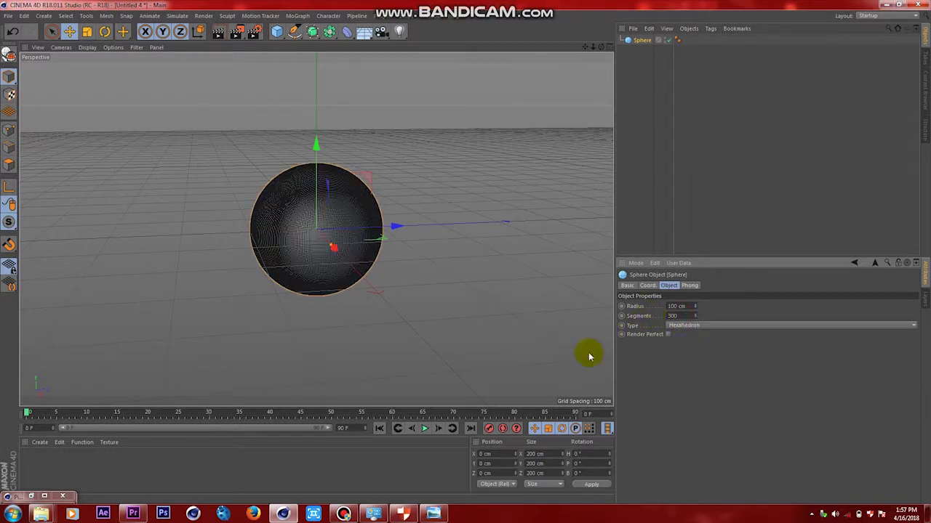
pyautogui.click(85, 48)
pyautogui.click(102, 58)
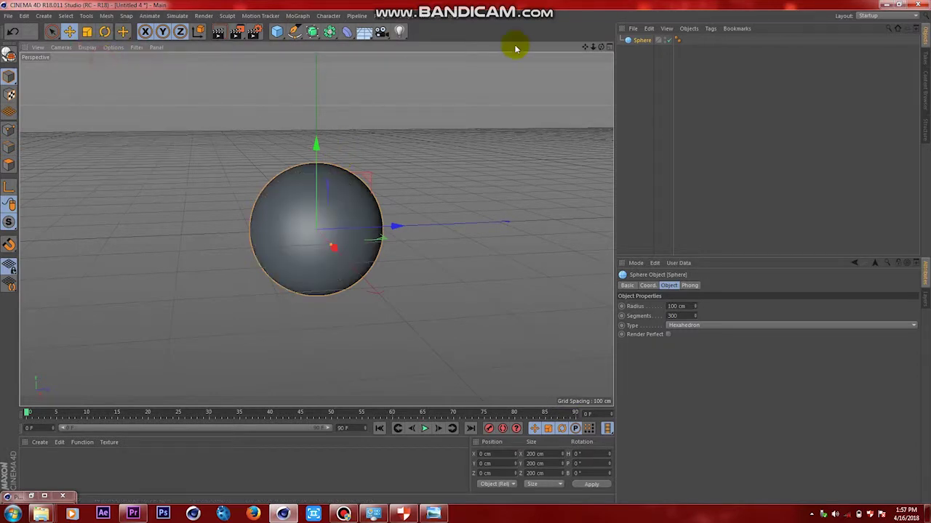
# - Add a Displacer deformer as a child of the sphere
pyautogui.click(641, 41)
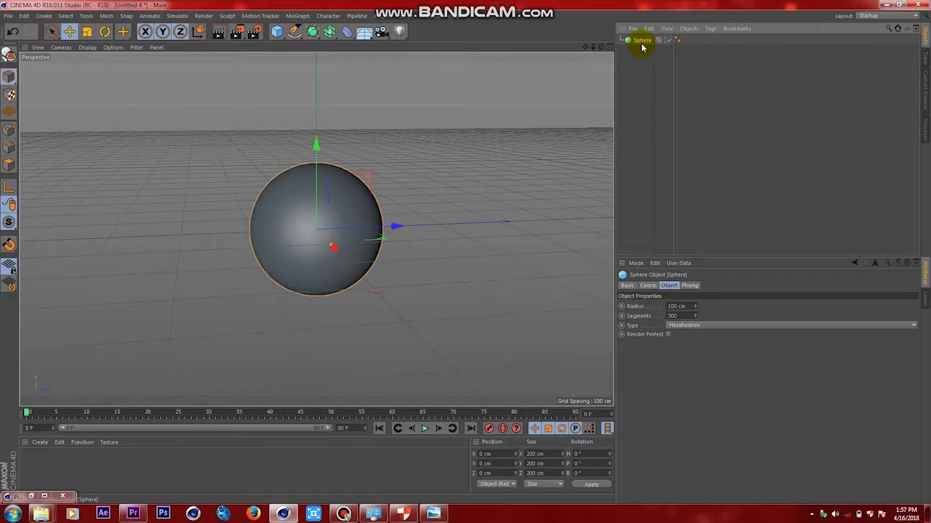
pyautogui.click(346, 31)
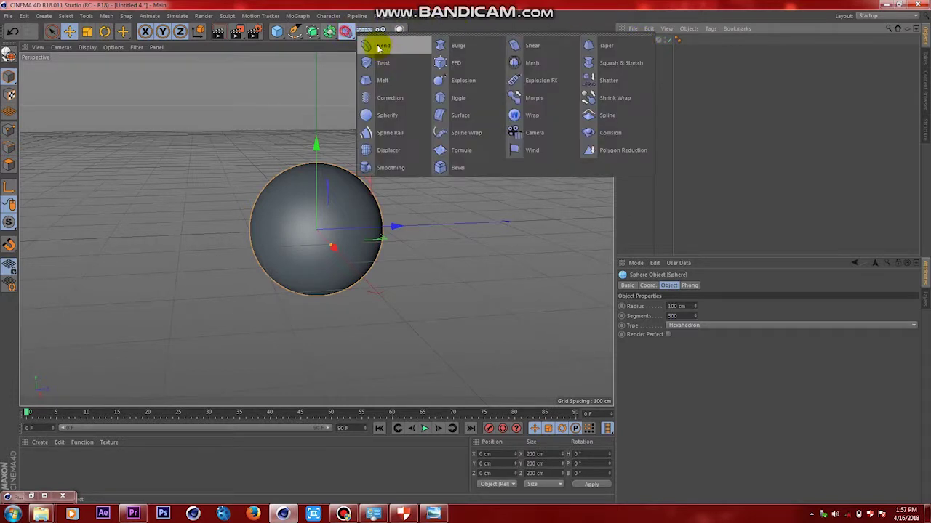
pyautogui.keyDown('alt'); pyautogui.click(412, 154); pyautogui.keyUp('alt')
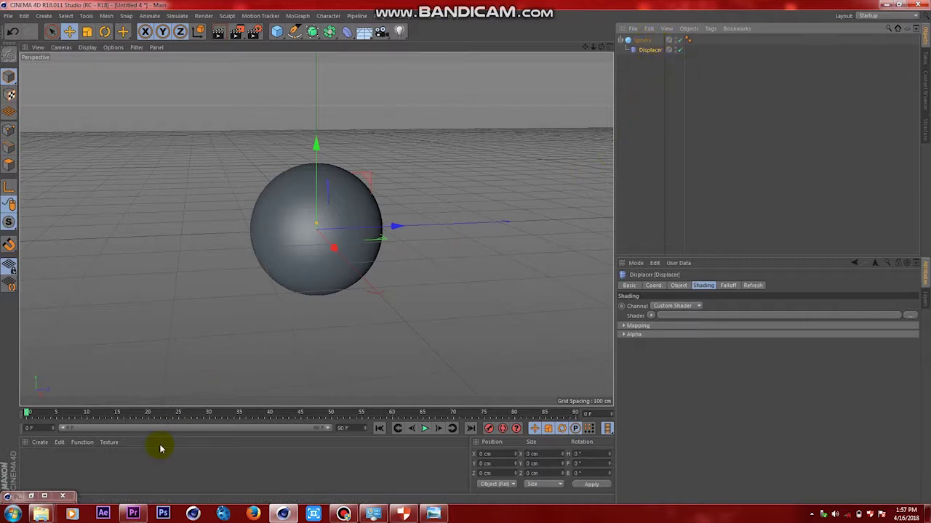
# - Create a new material and apply it to the sphere
pyautogui.doubleClick(62, 461)
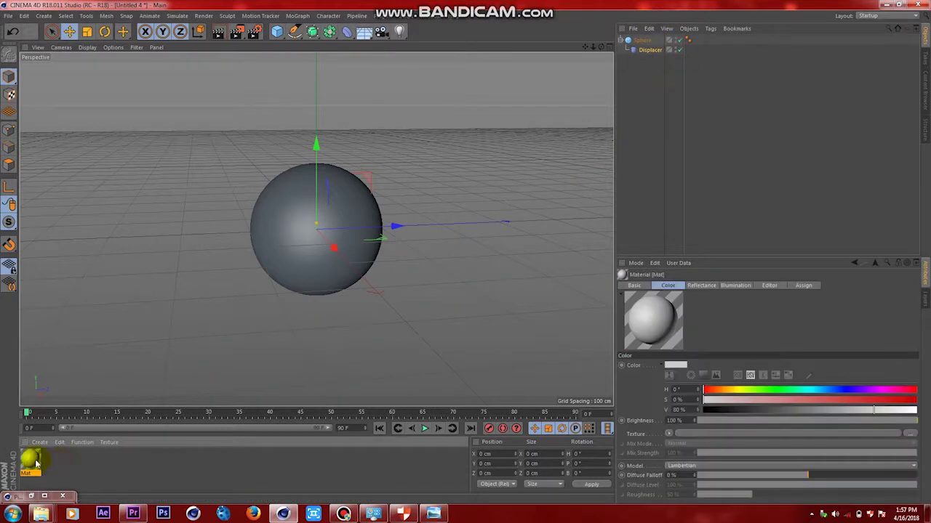
pyautogui.moveTo(48, 460); pyautogui.dragTo(648, 45)
# - Set the Displacer's shading channel to Displacement and link the sphere's texture tag to it
pyautogui.click(649, 51)
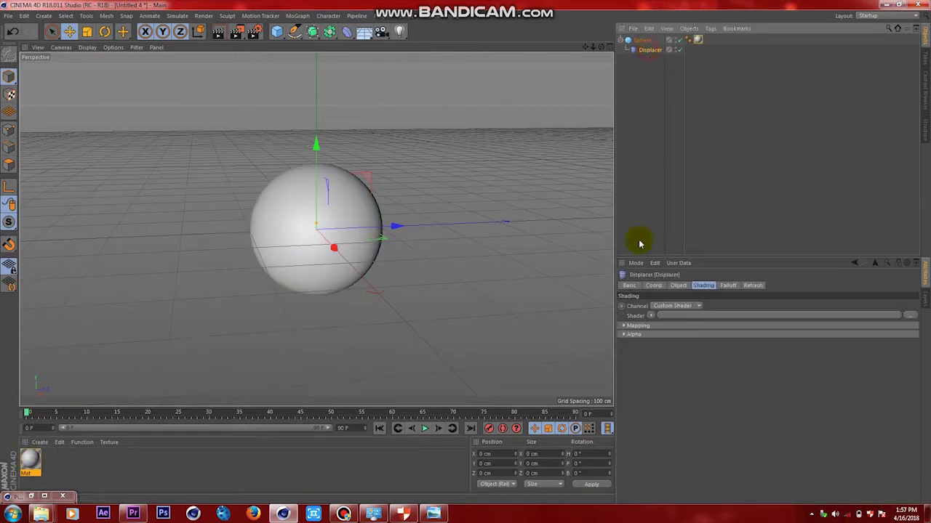
pyautogui.click(685, 308)
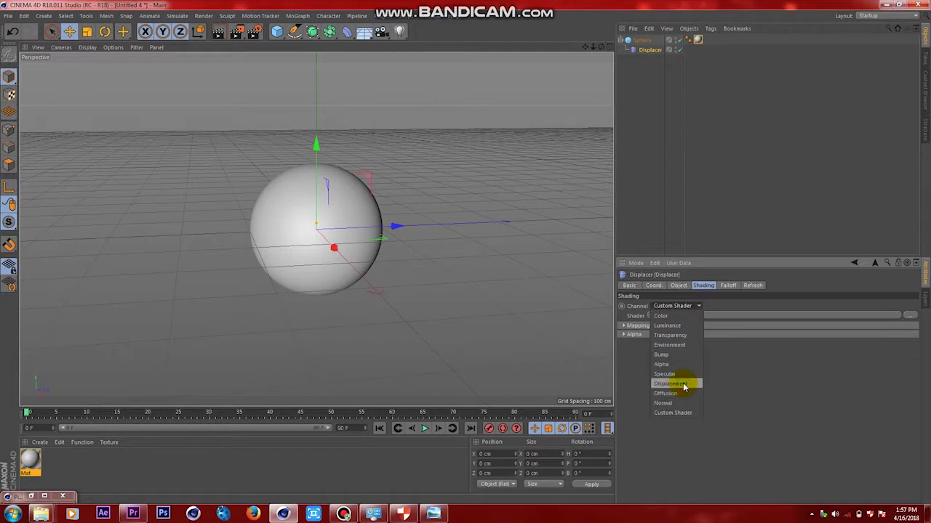
pyautogui.click(683, 384)
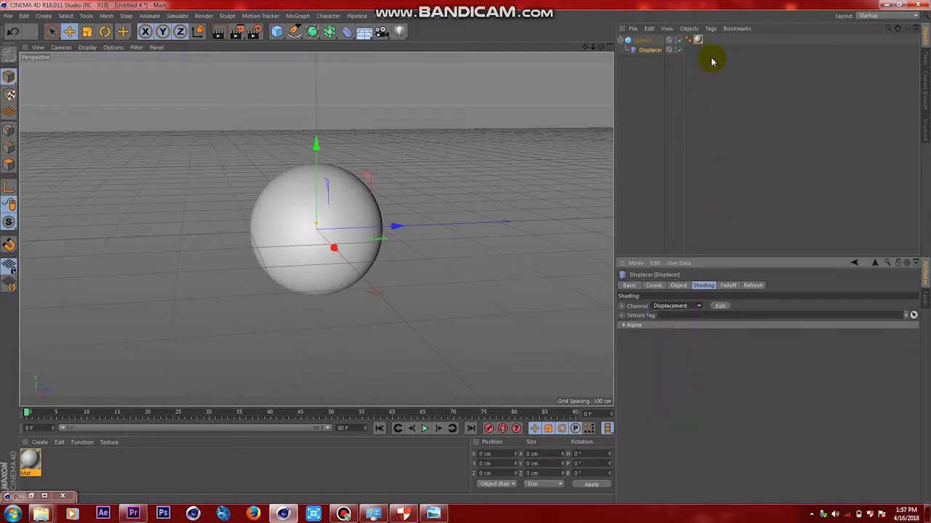
pyautogui.moveTo(698, 40); pyautogui.dragTo(736, 305)
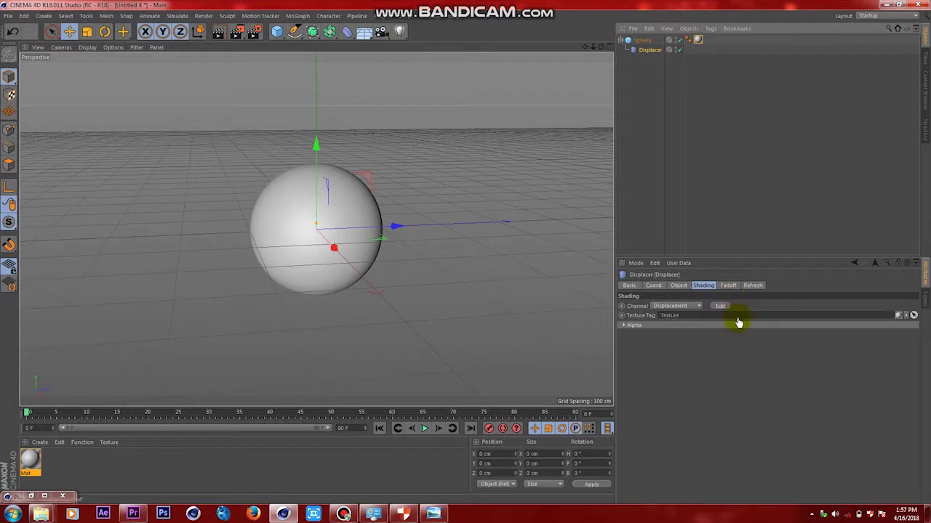
pyautogui.click(679, 285)
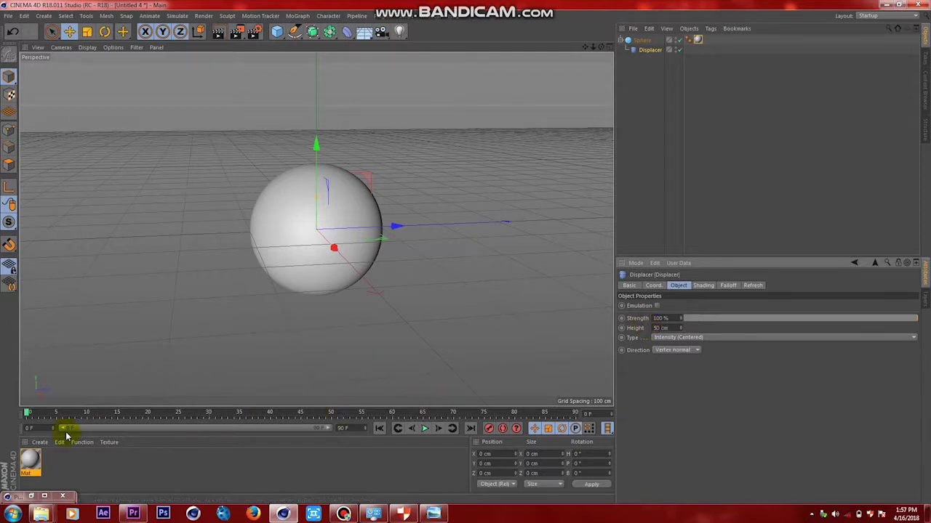
# - Change the material's color to a dark gray with a value of about 32% and turn off its Reflectance channel
pyautogui.click(27, 461)
pyautogui.doubleClick(28, 462)
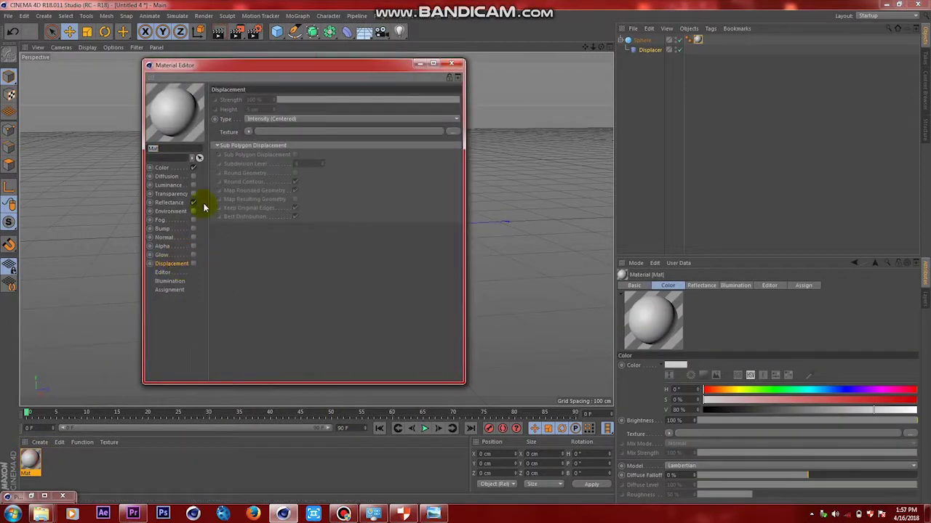
pyautogui.click(161, 167)
pyautogui.moveTo(268, 154); pyautogui.dragTo(235, 187)
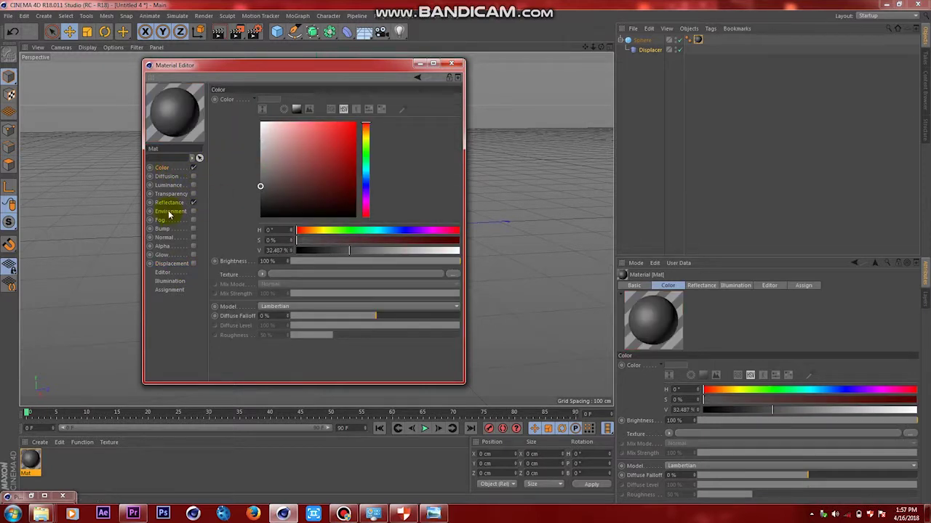
pyautogui.click(194, 202)
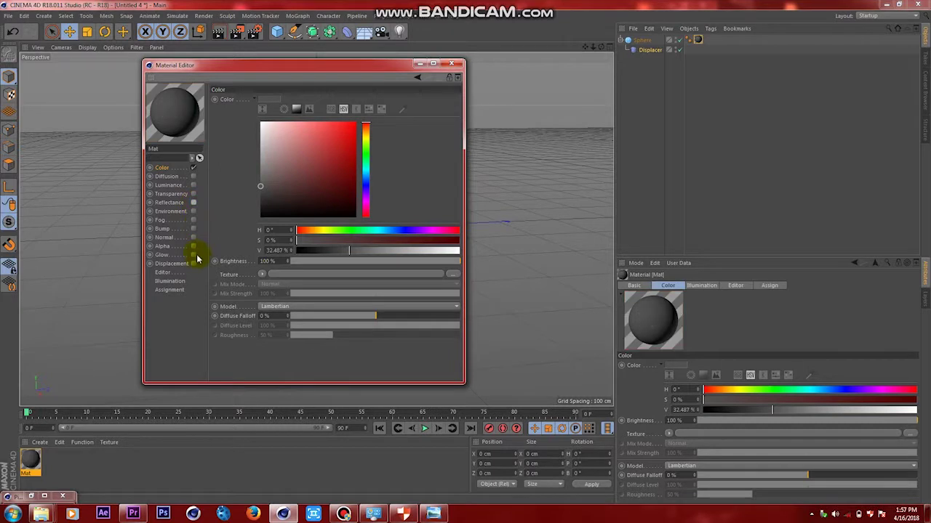
# - Enable the material's Displacement channel and load a Layer shader as its texture
pyautogui.click(193, 263)
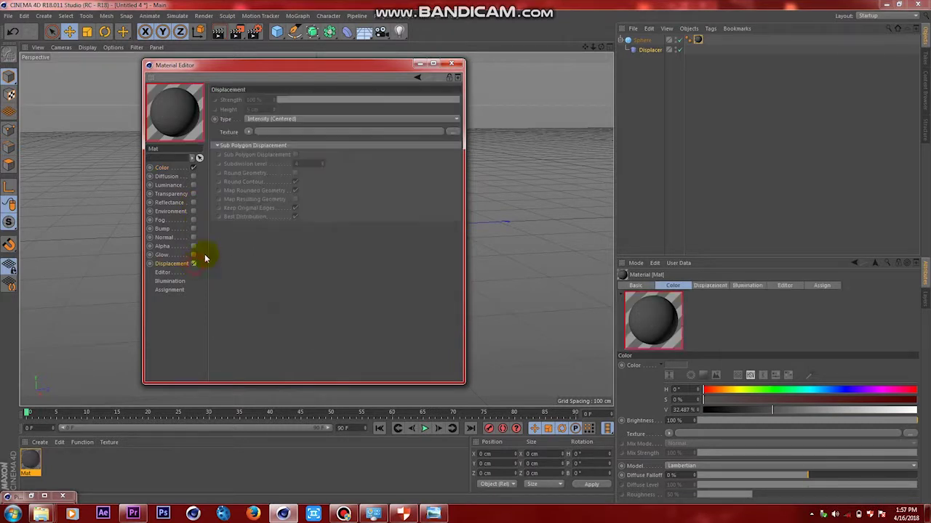
pyautogui.click(250, 133)
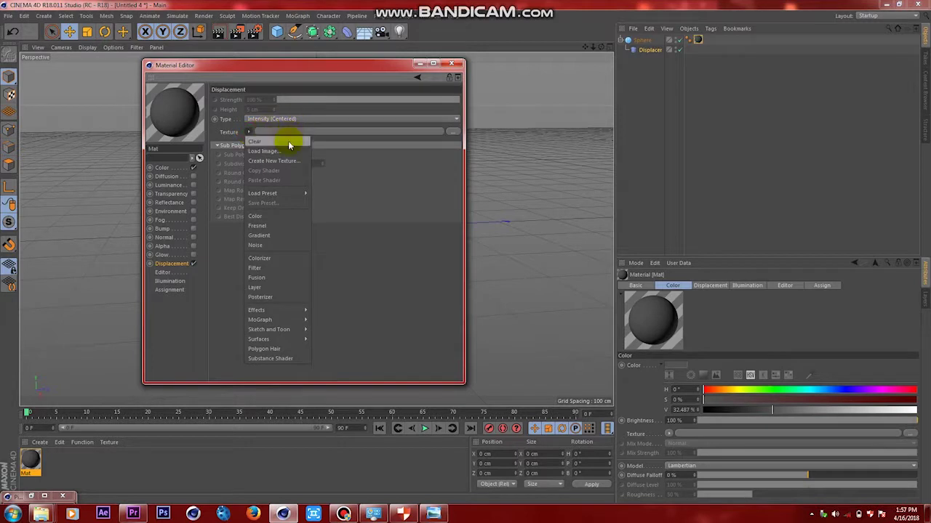
pyautogui.click(274, 287)
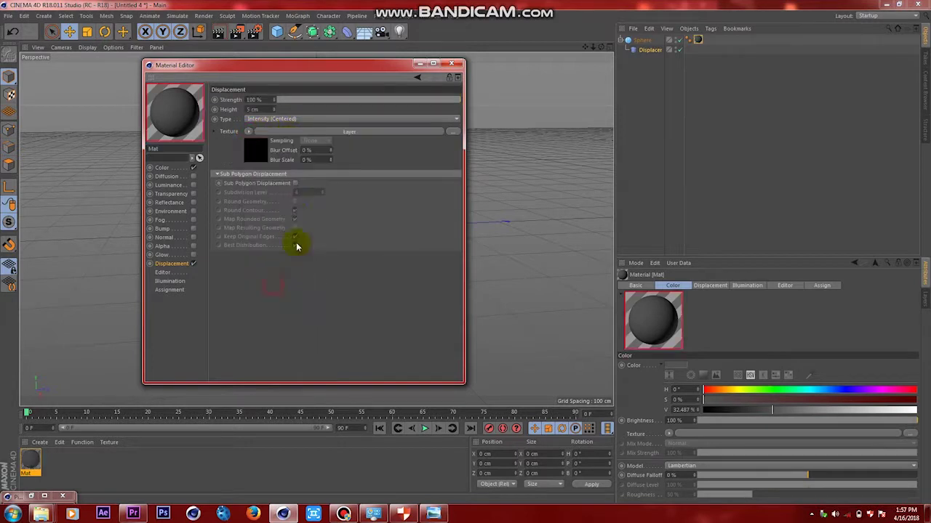
# - Add a Noise shader to the displacement's Layer shader and move the Material Editor clear of the sphere
pyautogui.click(253, 148)
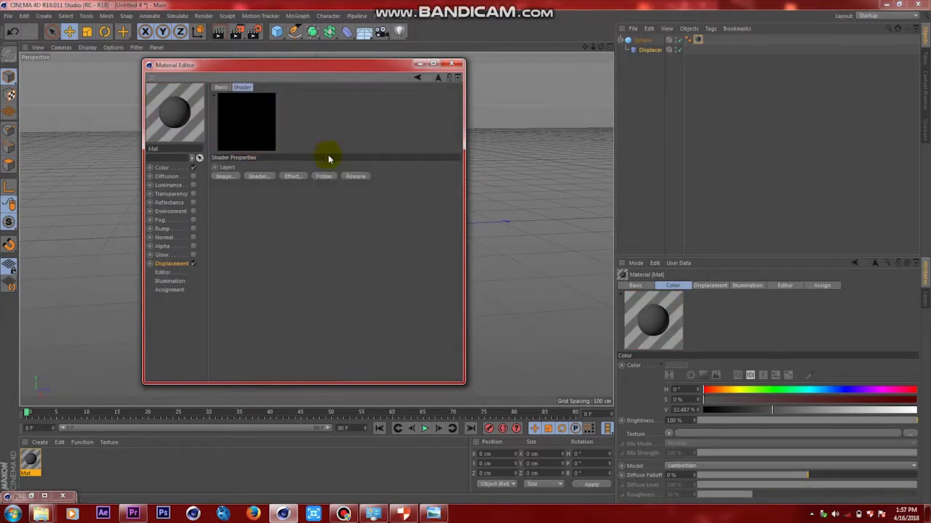
pyautogui.click(263, 179)
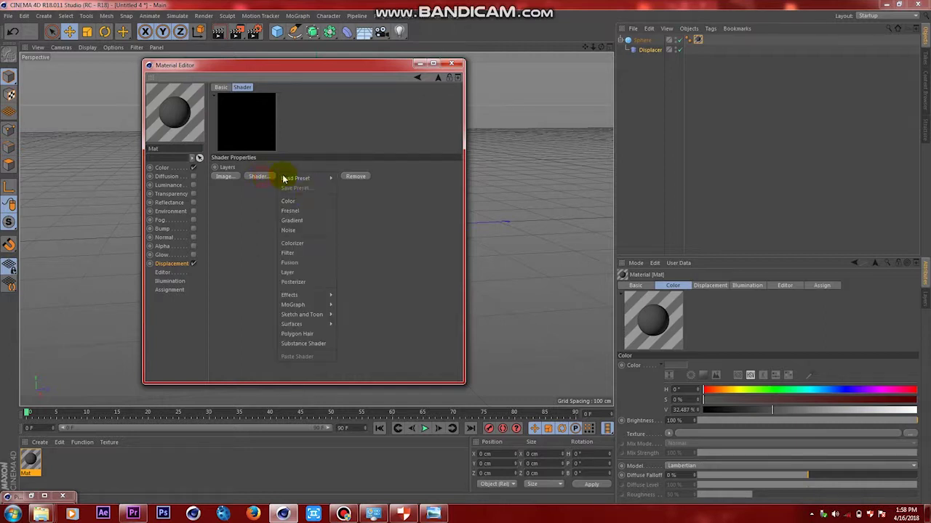
pyautogui.click(305, 229)
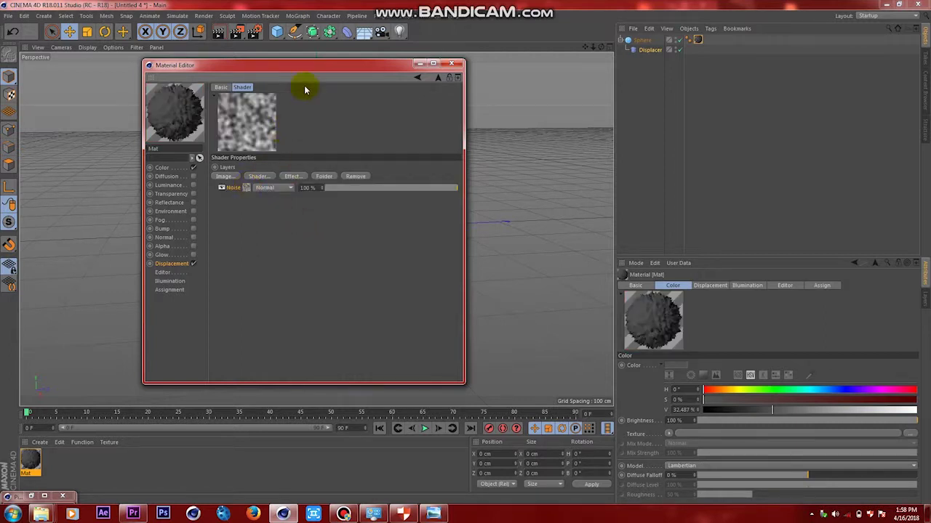
pyautogui.moveTo(308, 70); pyautogui.dragTo(702, 59)
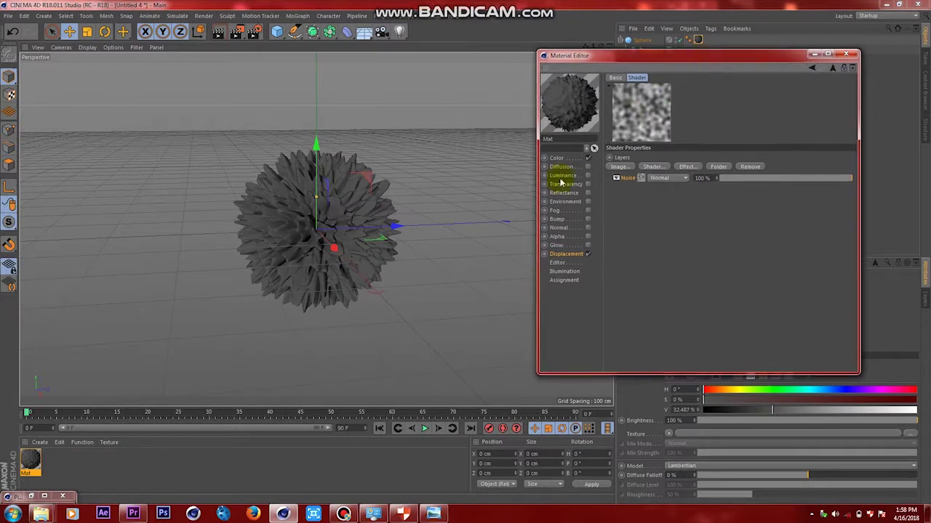
# - Set the noise type of the layer's Noise shader to Voronoi 1
pyautogui.click(641, 179)
pyautogui.click(706, 186)
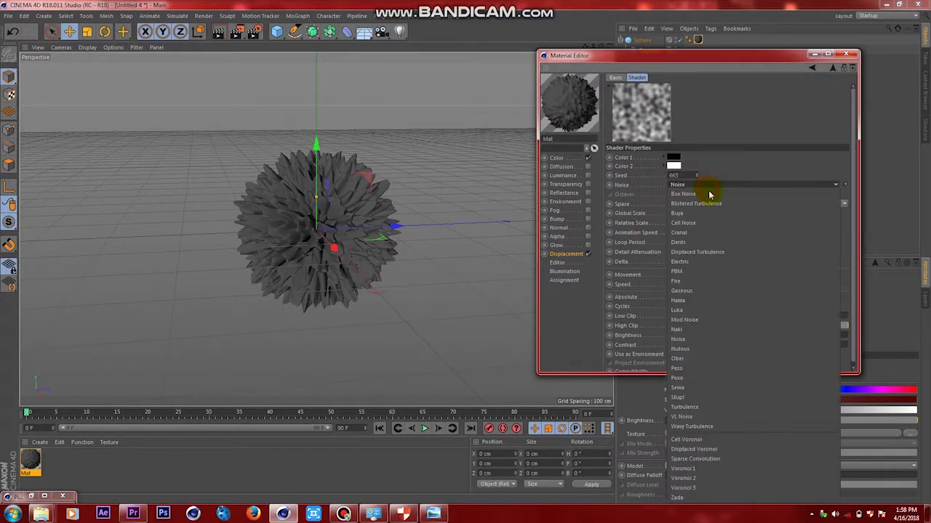
pyautogui.scroll(-2, 752, 440)
pyautogui.click(720, 468)
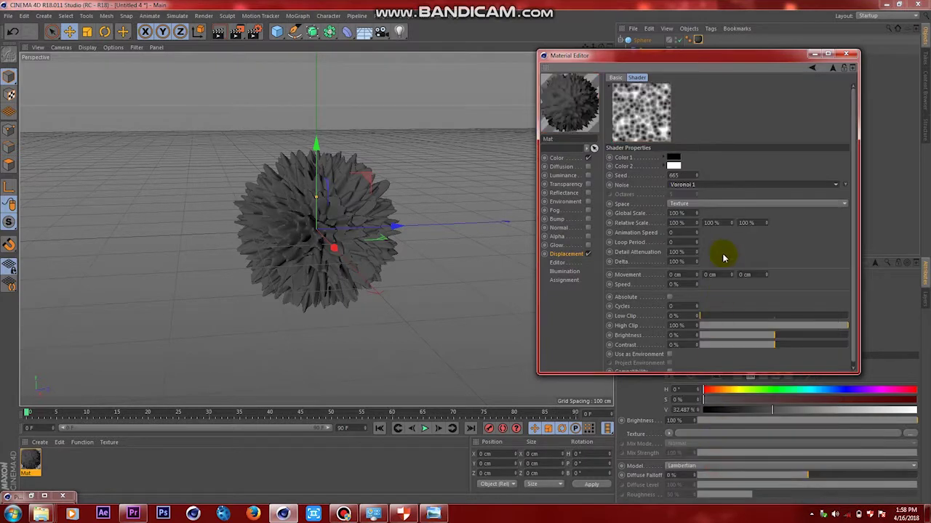
# - Set the Voronoi noise's Global Scale to 1000% and inspect the displaced sphere from another angle
pyautogui.click(684, 213)
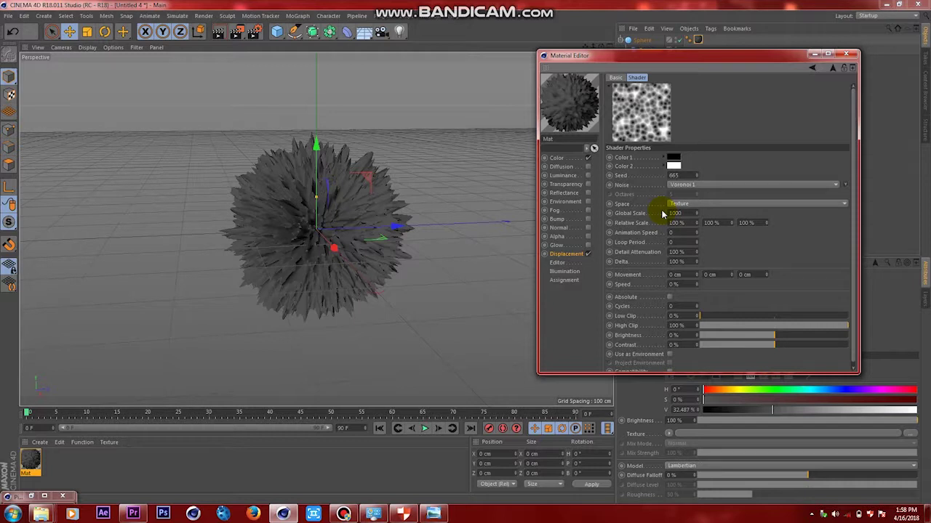
pyautogui.press('Return')
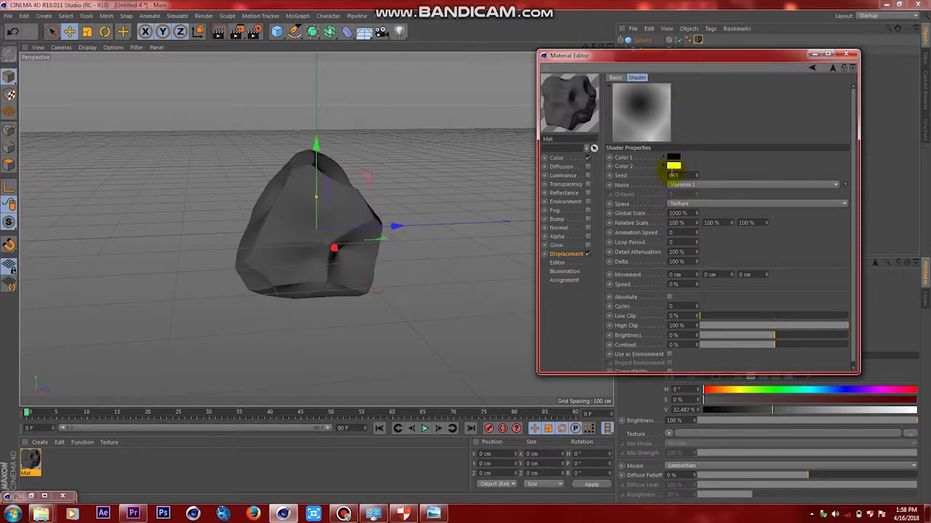
pyautogui.moveTo(682, 58); pyautogui.dragTo(752, 62)
pyautogui.moveTo(600, 46); pyautogui.dragTo(316, 229)
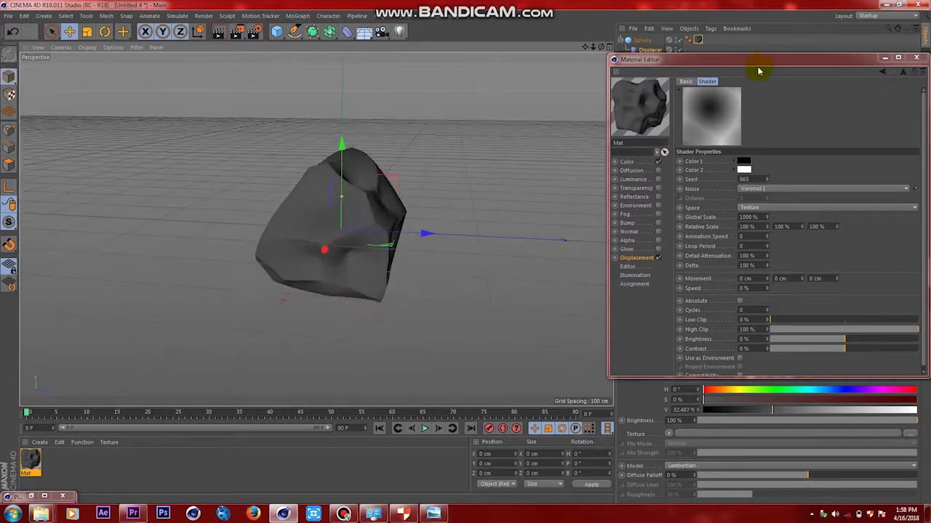
# - Try a Y Relative Scale of 300% on the Voronoi noise
pyautogui.click(751, 57)
pyautogui.moveTo(751, 57); pyautogui.dragTo(685, 36)
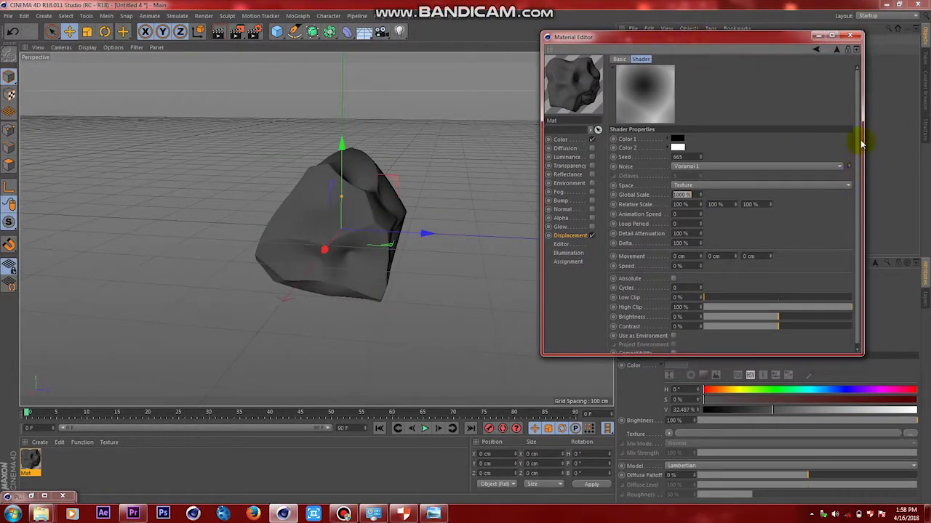
pyautogui.moveTo(858, 141); pyautogui.dragTo(851, 175)
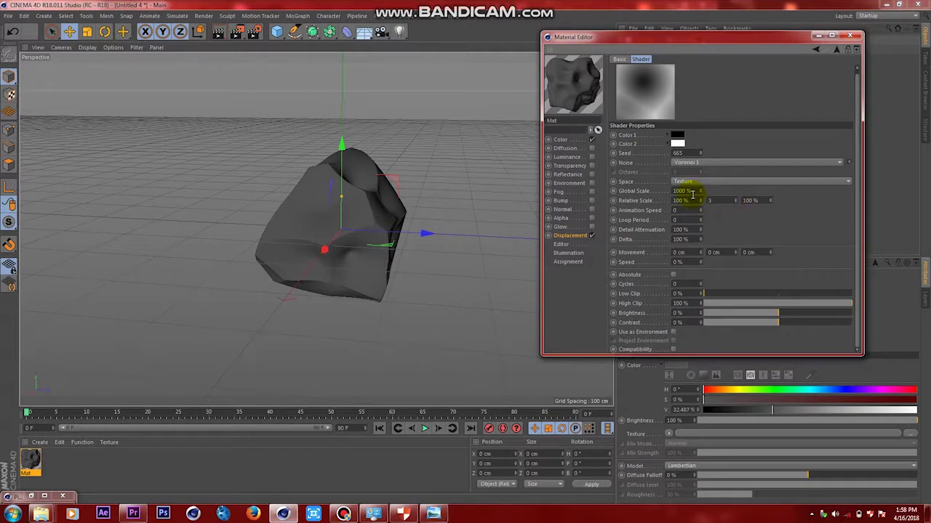
pyautogui.press('Return')
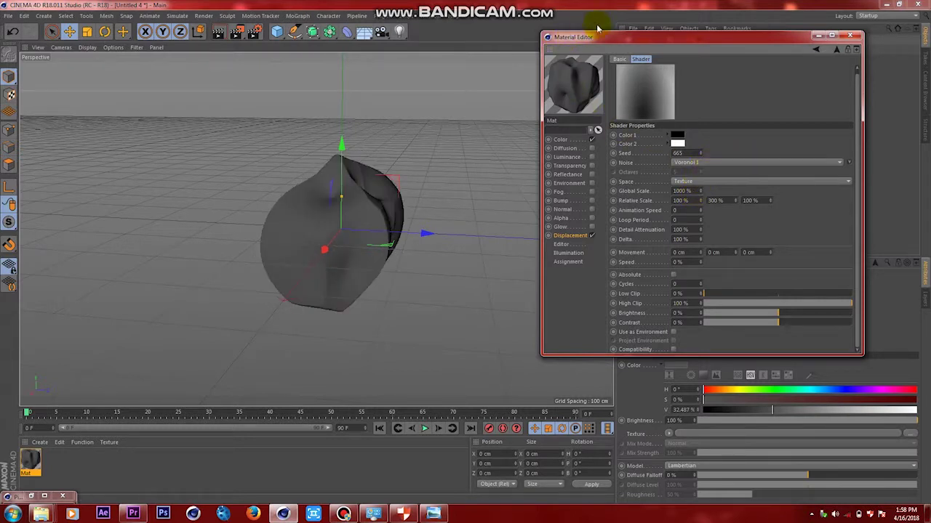
# - View the displaced sphere from a lower angle and set the Voronoi noise's Y Relative Scale to 250%
pyautogui.moveTo(599, 32); pyautogui.dragTo(737, 141)
pyautogui.click(720, 227)
pyautogui.moveTo(720, 227); pyautogui.dragTo(674, 218)
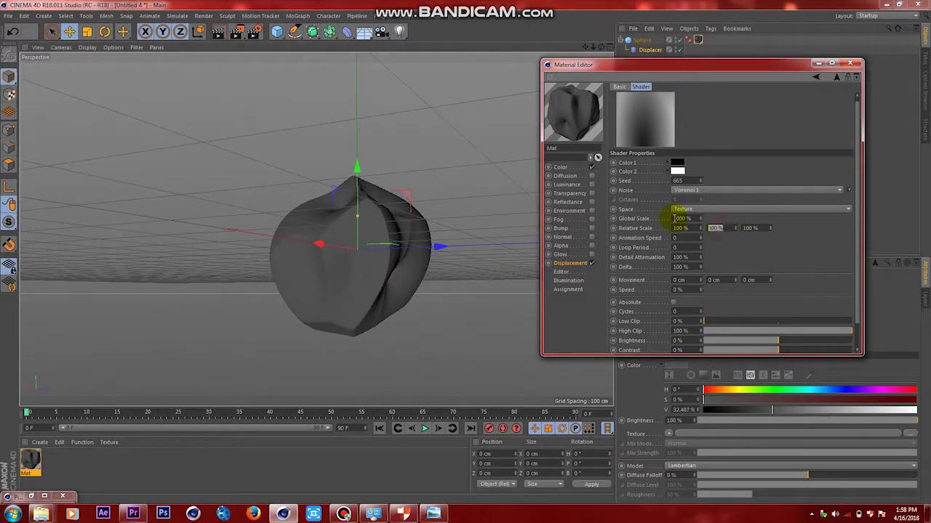
pyautogui.press('Return')
# - Set the Voronoi noise's Low Clip to 14% and inspect the displaced shape from another angle
pyautogui.moveTo(662, 67); pyautogui.dragTo(674, 62)
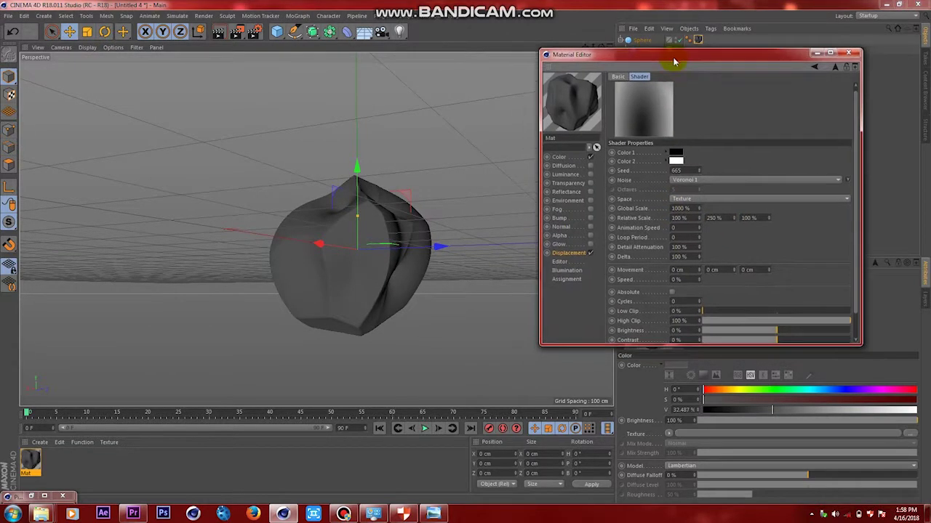
pyautogui.moveTo(722, 315); pyautogui.dragTo(731, 313)
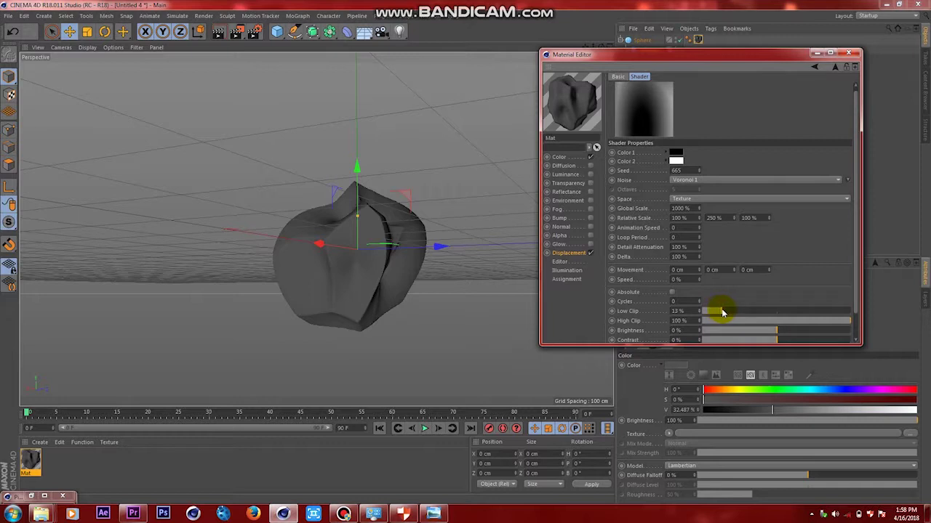
pyautogui.moveTo(722, 313); pyautogui.dragTo(724, 313)
pyautogui.moveTo(651, 56); pyautogui.dragTo(686, 83)
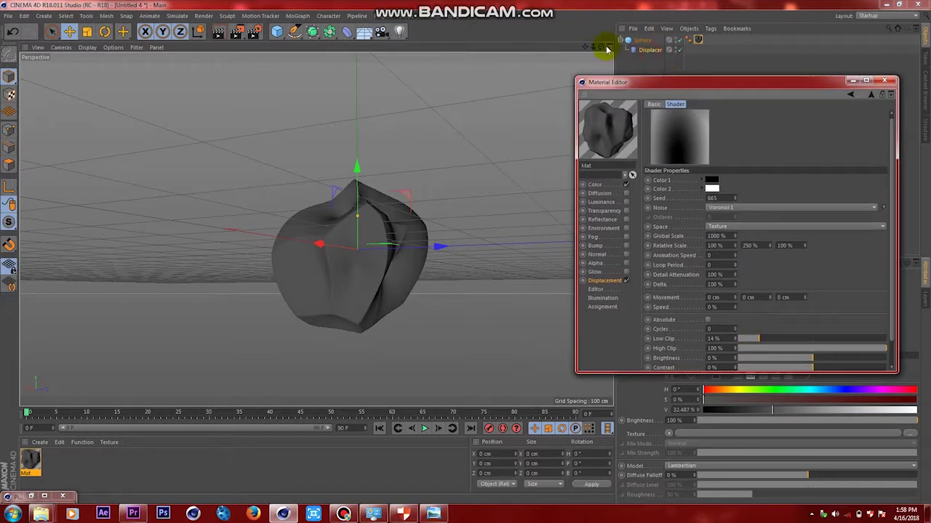
pyautogui.moveTo(601, 47); pyautogui.dragTo(686, 52)
# - Add a Gradient shader above the Noise in the displacement's Layer shader and open its properties
pyautogui.click(872, 95)
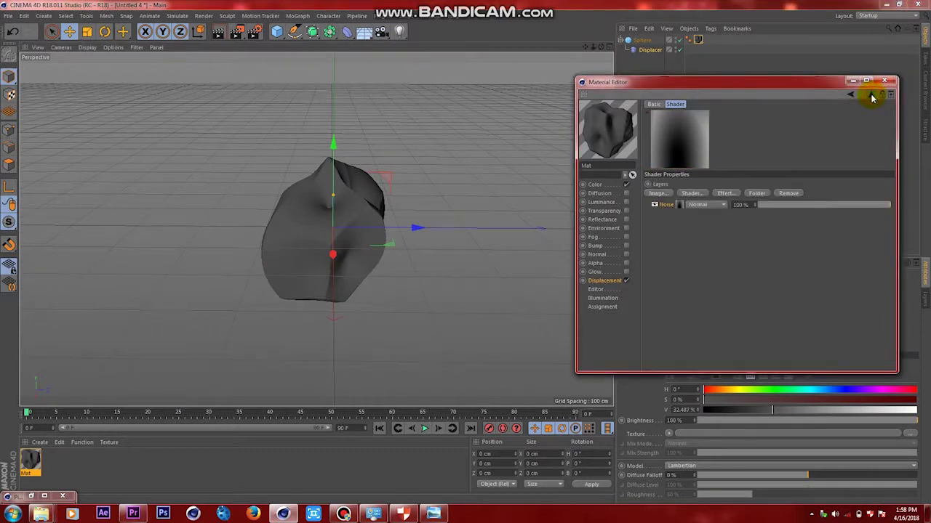
pyautogui.click(689, 194)
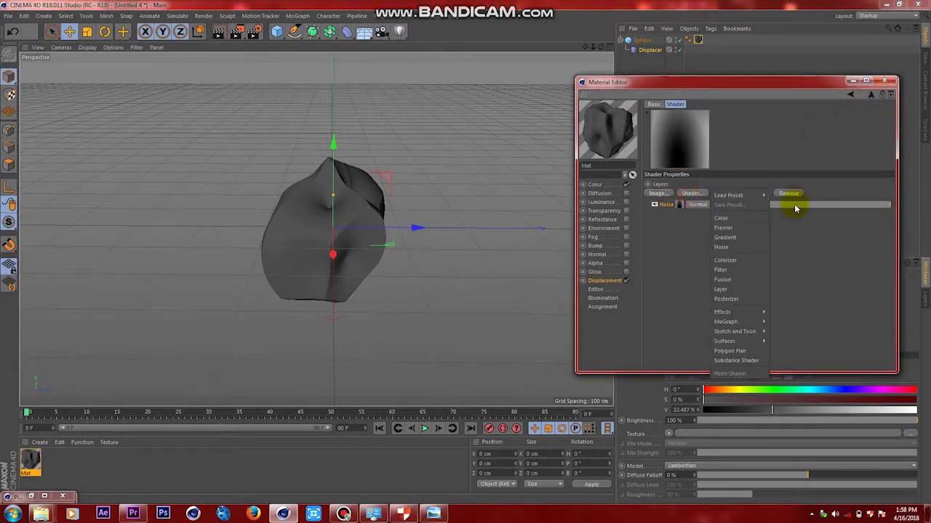
pyautogui.click(745, 239)
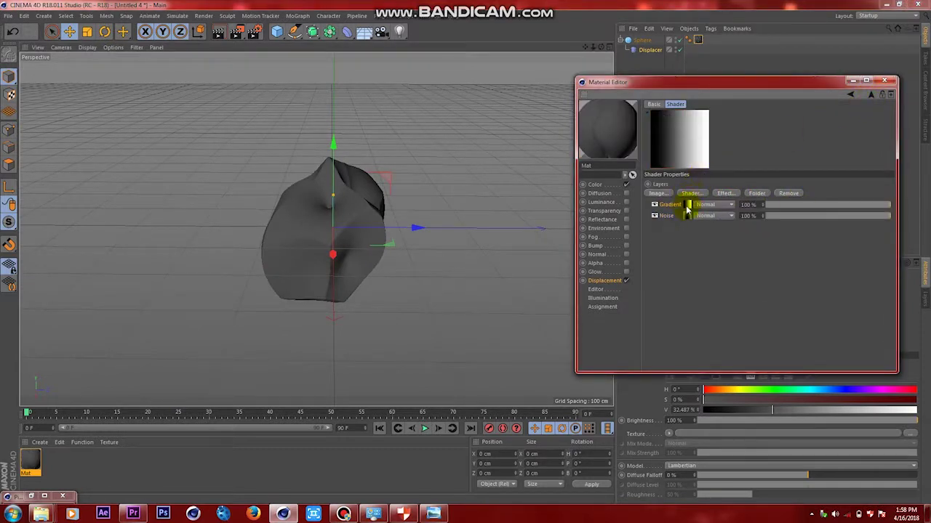
pyautogui.click(687, 208)
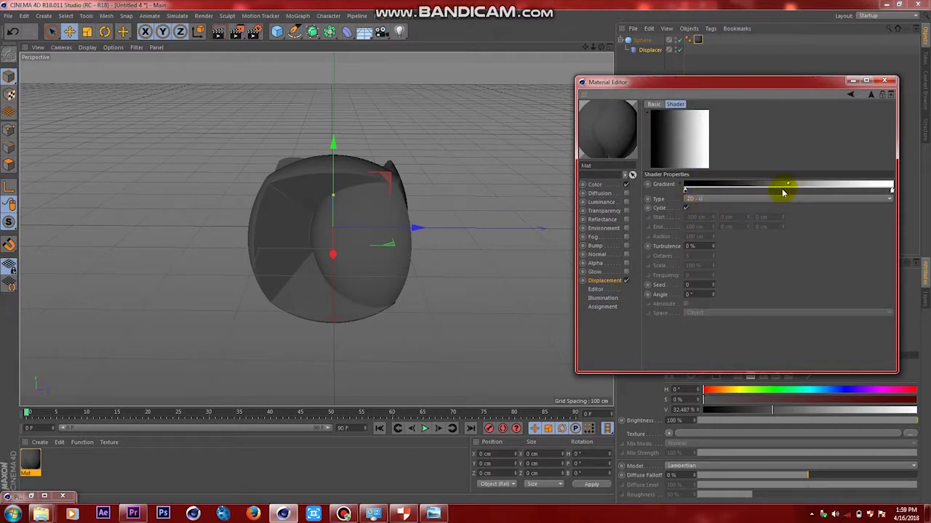
# - Recolour the gradient's white end knot black and add a white knot at the middle of the gradient
pyautogui.doubleClick(892, 191)
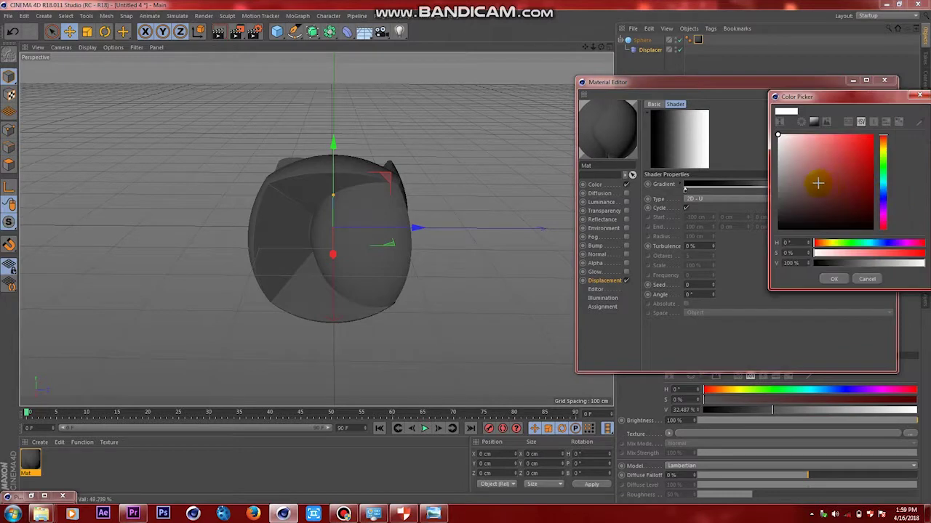
pyautogui.click(836, 281)
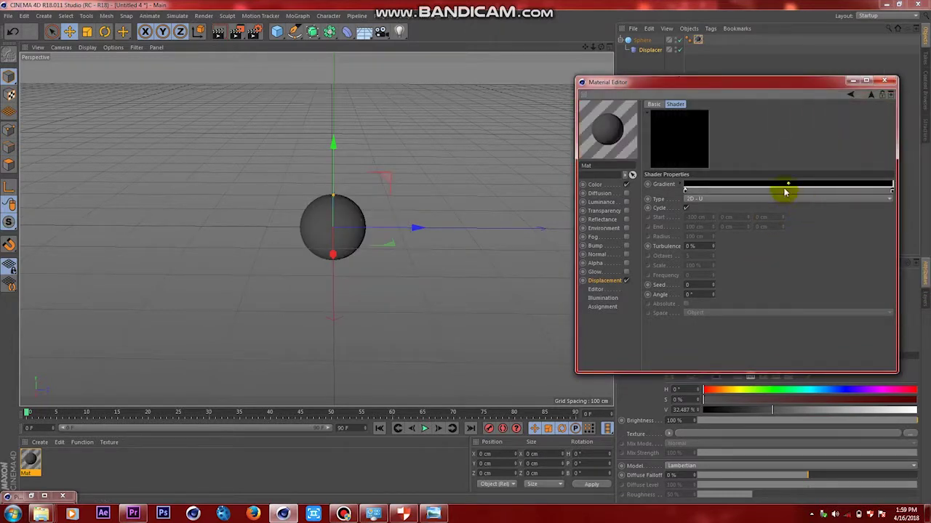
pyautogui.doubleClick(791, 193)
pyautogui.moveTo(760, 182); pyautogui.dragTo(719, 136)
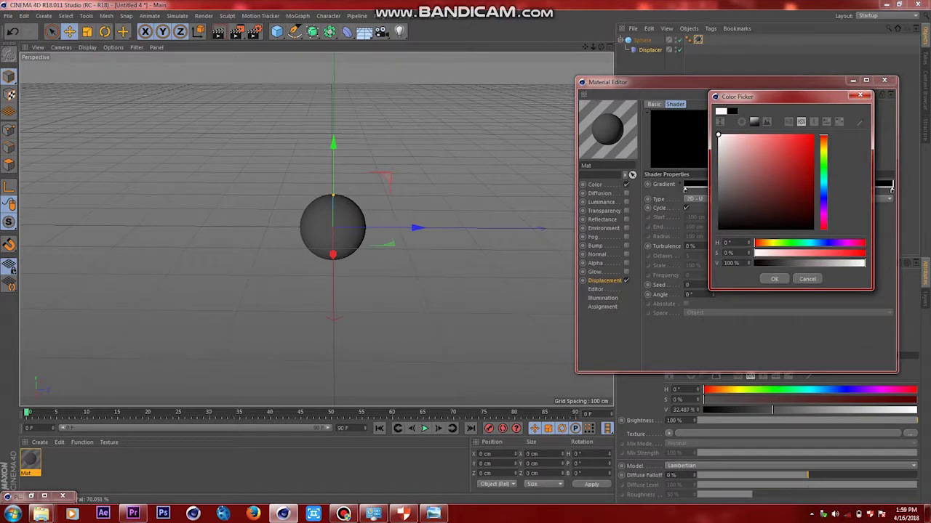
pyautogui.click(773, 279)
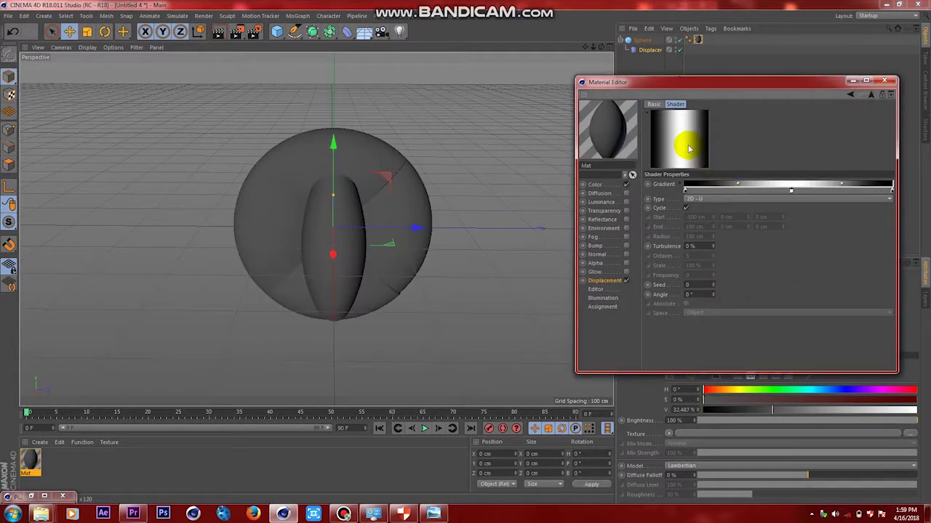
# - Inspect the split displaced shape and set the sphere's texture tag projection to Spherical
pyautogui.moveTo(601, 47); pyautogui.dragTo(315, 229)
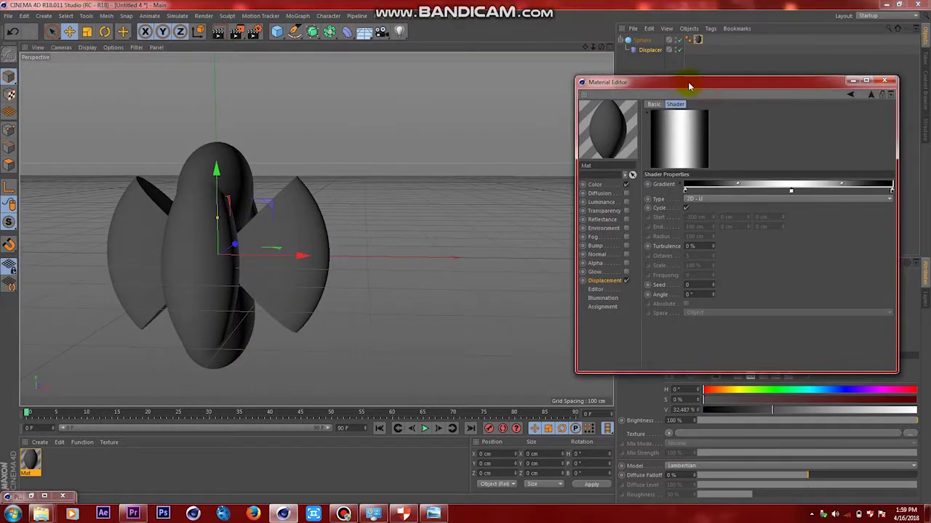
pyautogui.moveTo(690, 83); pyautogui.dragTo(411, 64)
pyautogui.click(675, 39)
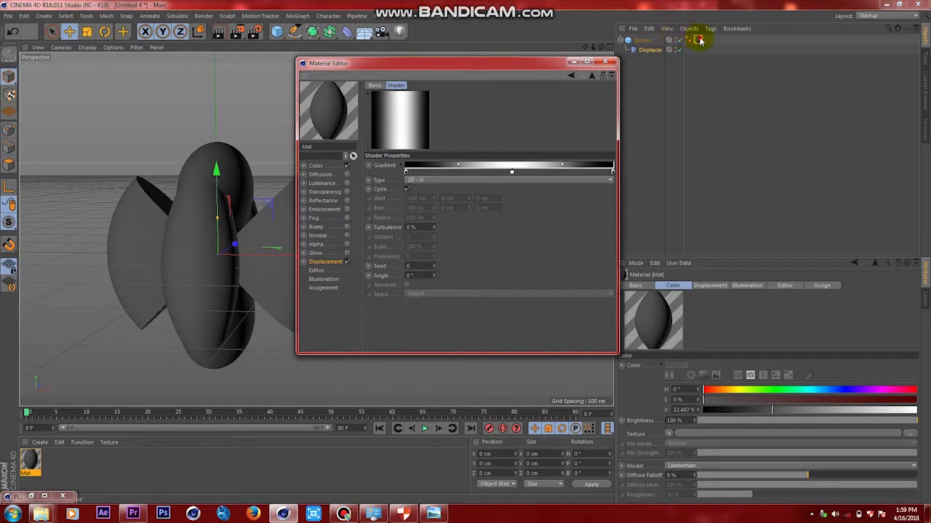
pyautogui.click(697, 39)
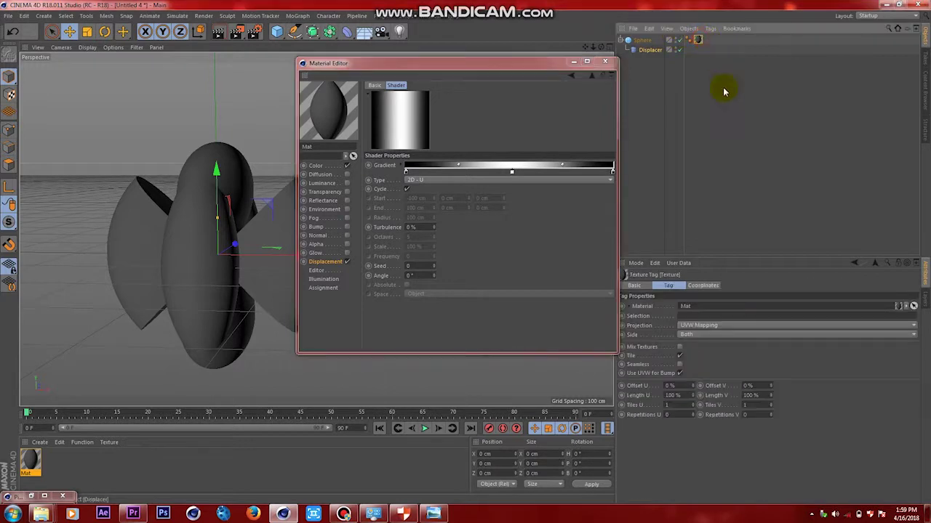
pyautogui.click(709, 326)
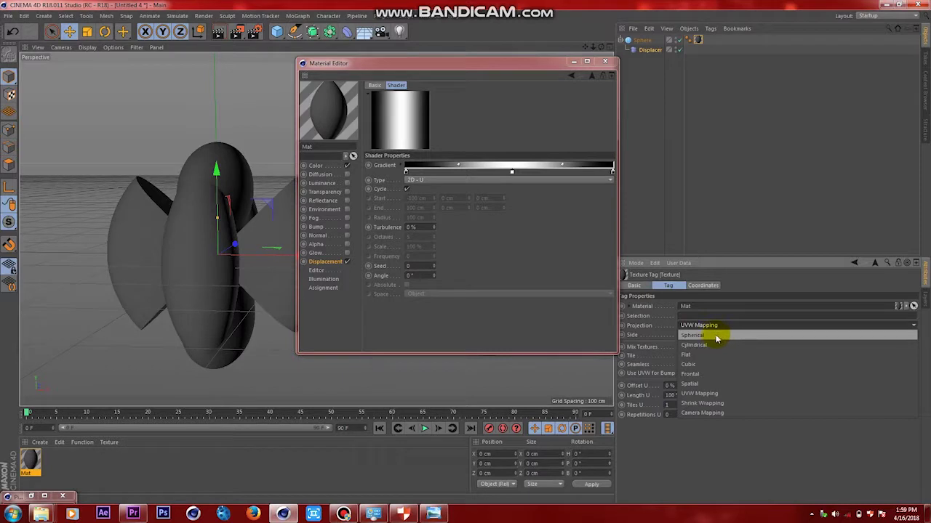
pyautogui.click(716, 337)
pyautogui.moveTo(497, 64); pyautogui.dragTo(762, 94)
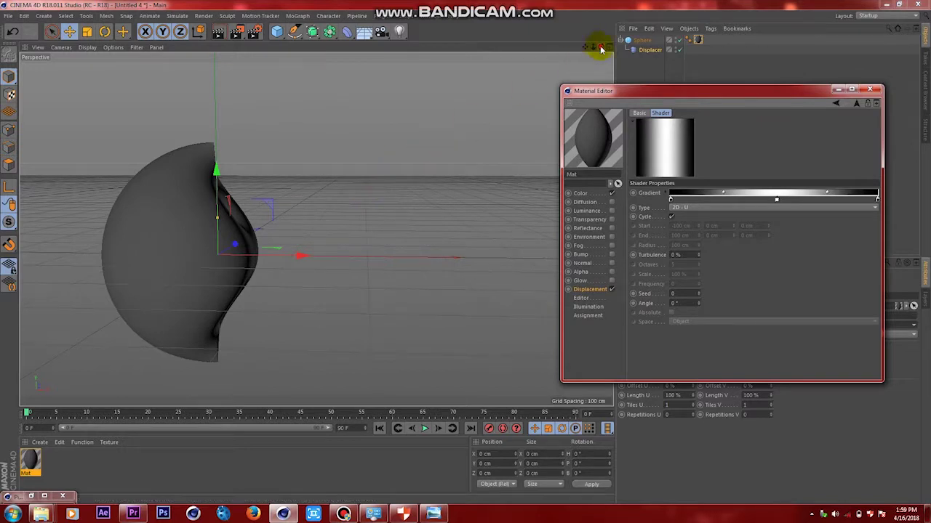
pyautogui.moveTo(601, 47); pyautogui.dragTo(639, 61)
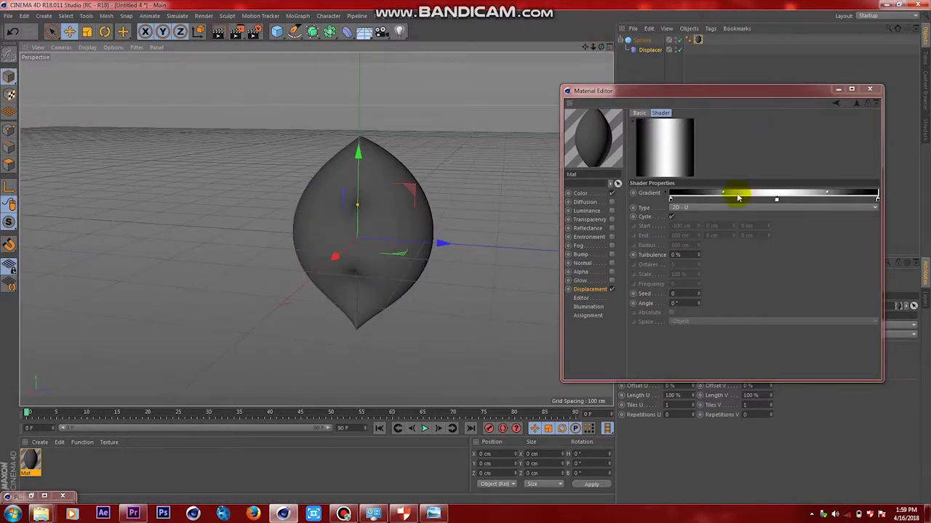
# - Add a grey knot of about 60% brightness between the gradient's black start and white middle knots
pyautogui.doubleClick(714, 198)
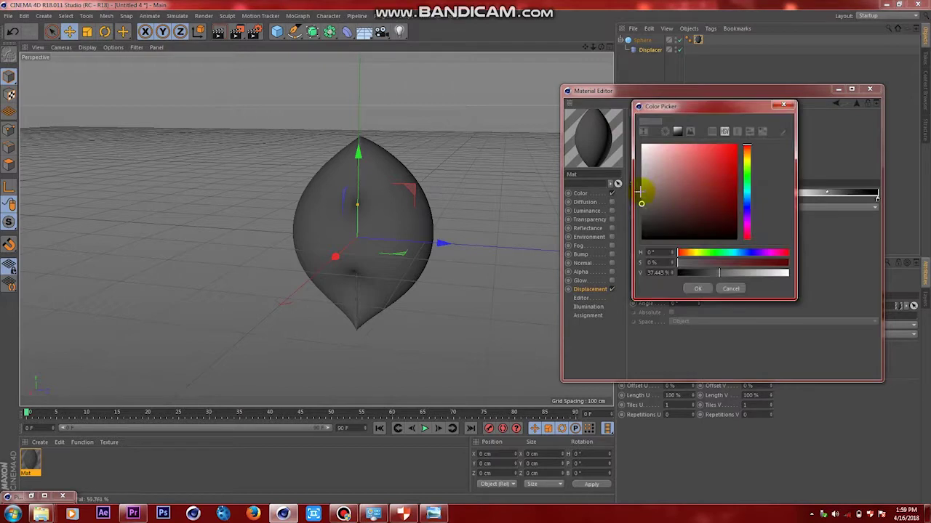
pyautogui.moveTo(642, 204); pyautogui.dragTo(641, 182)
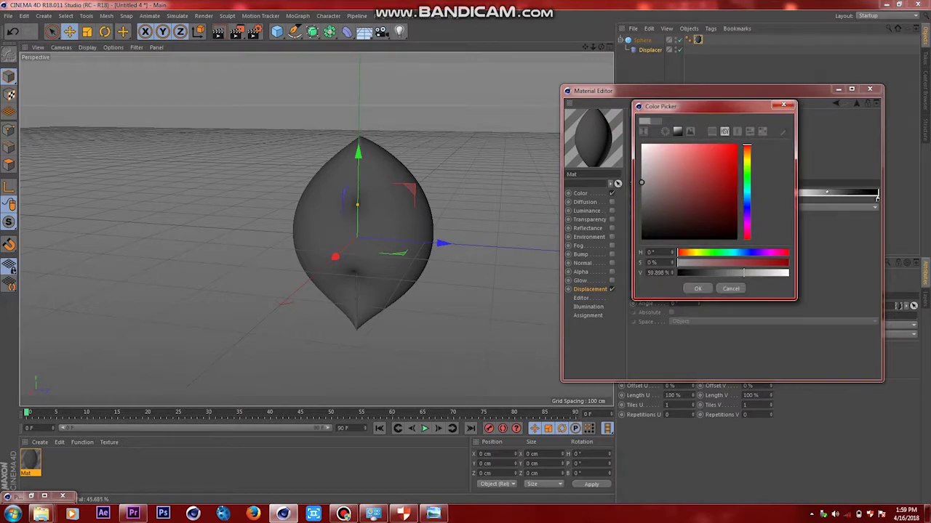
pyautogui.click(698, 290)
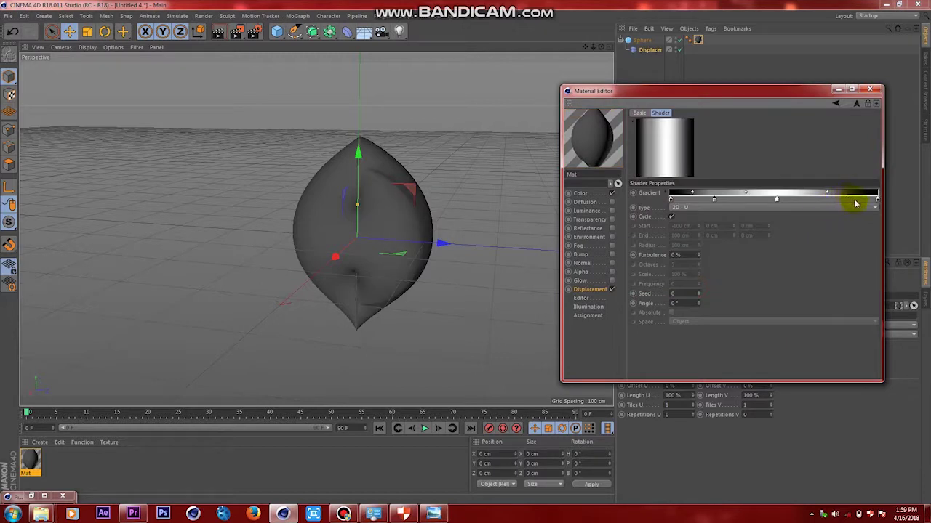
# - Add a grey knot of about 53% brightness between the gradient's white middle and black end knots
pyautogui.doubleClick(852, 201)
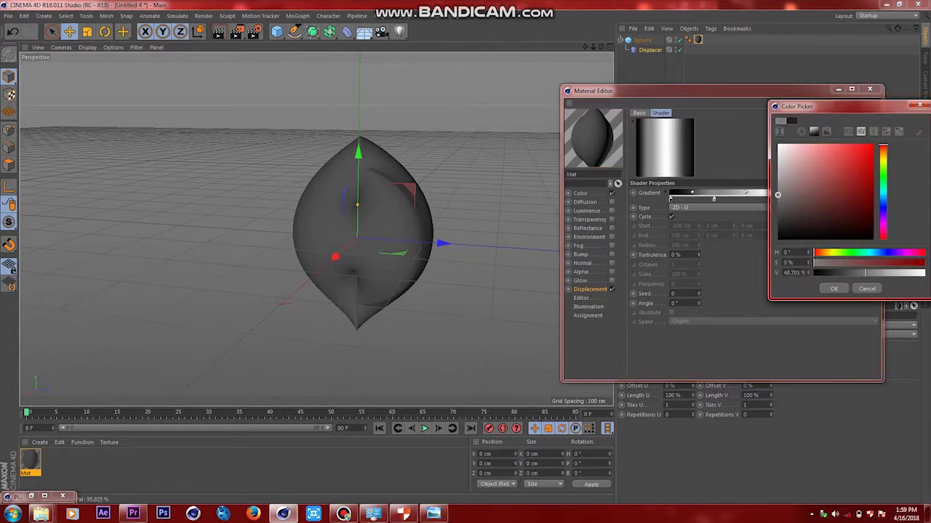
pyautogui.moveTo(872, 273); pyautogui.dragTo(860, 273)
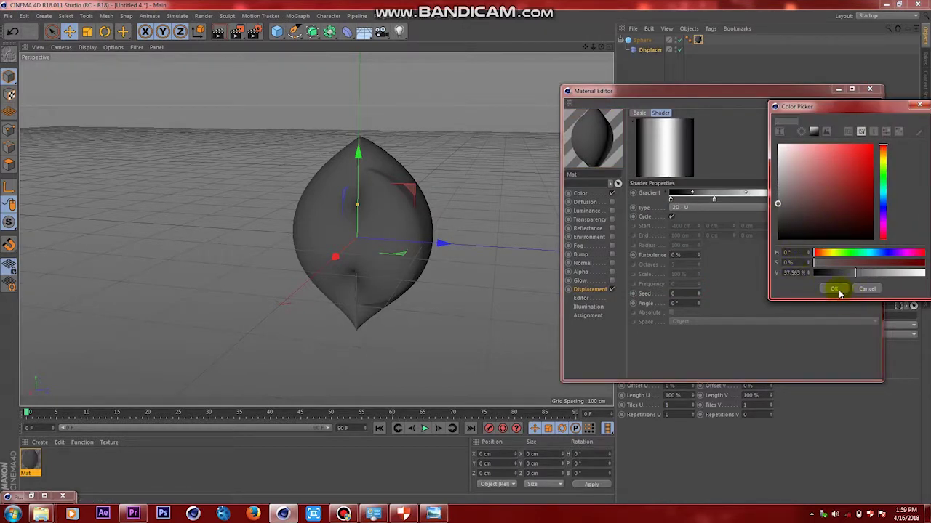
pyautogui.moveTo(777, 197); pyautogui.dragTo(778, 189)
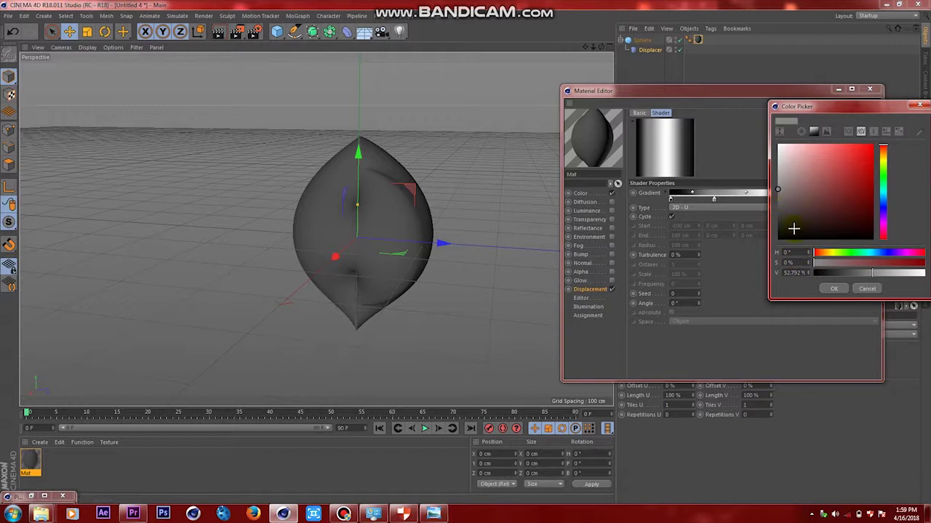
pyautogui.click(827, 289)
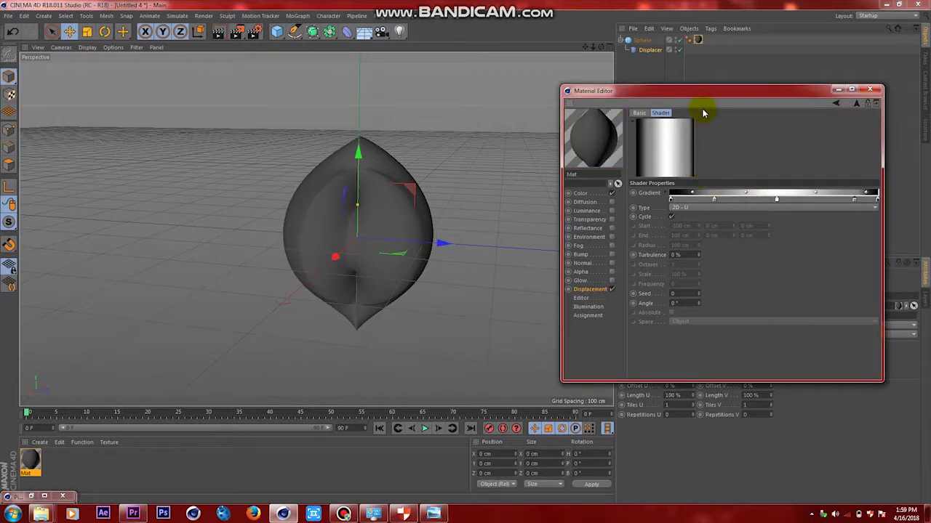
pyautogui.moveTo(600, 48)
pyautogui.mouseDown()
pyautogui.moveTo(315, 229)
pyautogui.moveTo(603, 52)
pyautogui.mouseUp()
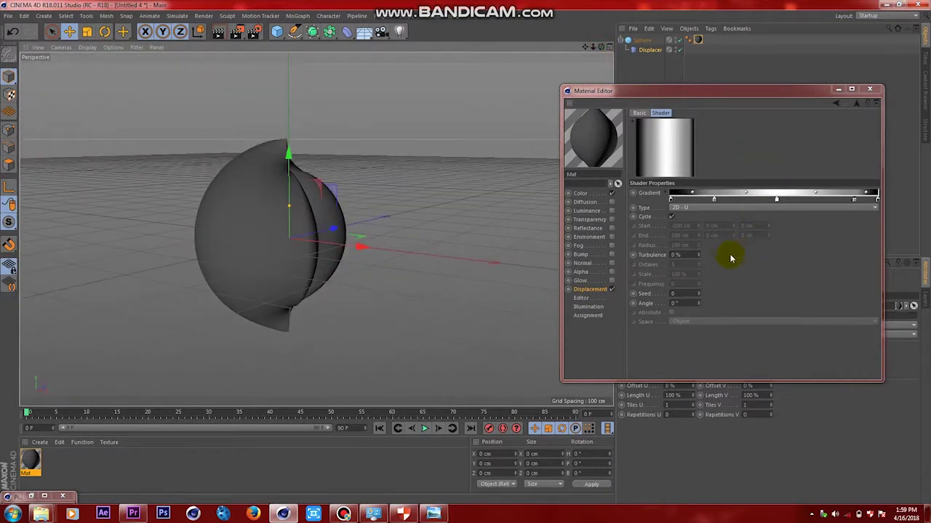
# - Set the gradient's Turbulence to 23% and its Octaves to 10
pyautogui.click(691, 254)
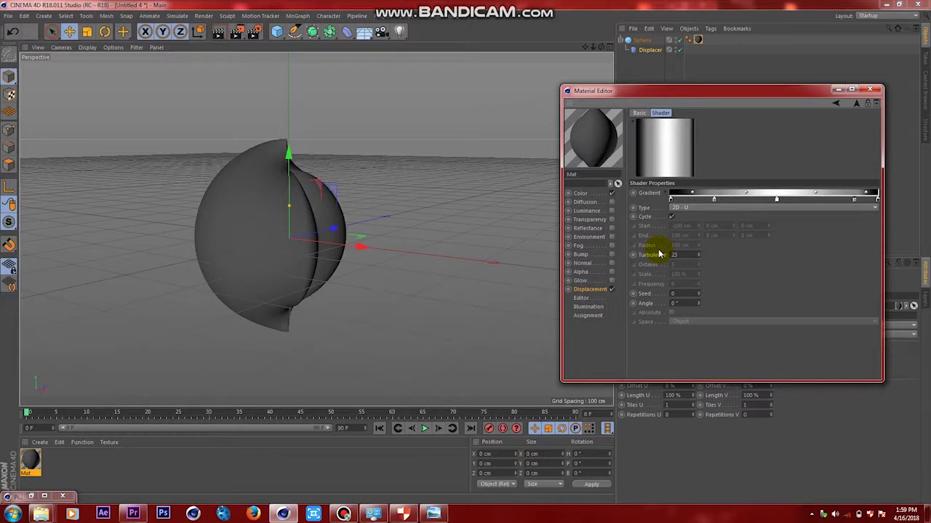
pyautogui.write('25')
pyautogui.press('Return')
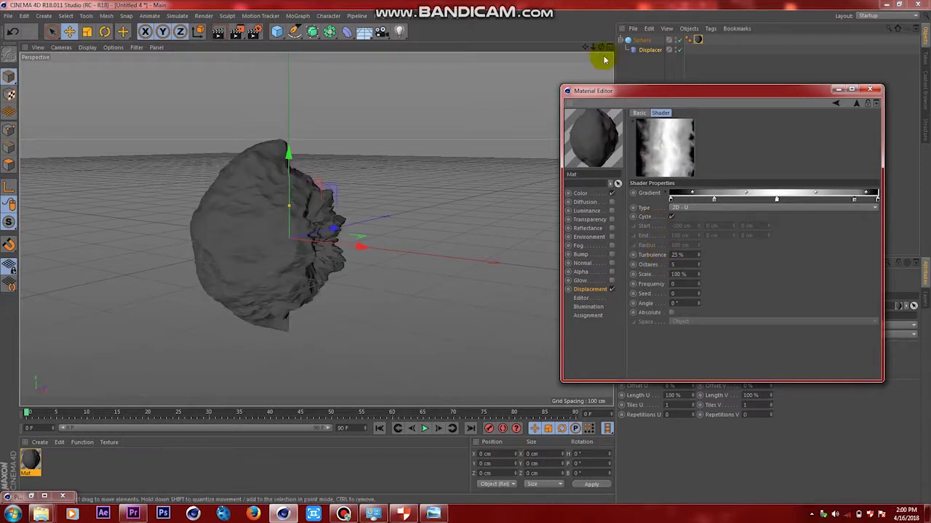
pyautogui.moveTo(601, 46); pyautogui.dragTo(480, 8)
pyautogui.moveTo(315, 229); pyautogui.dragTo(316, 229)
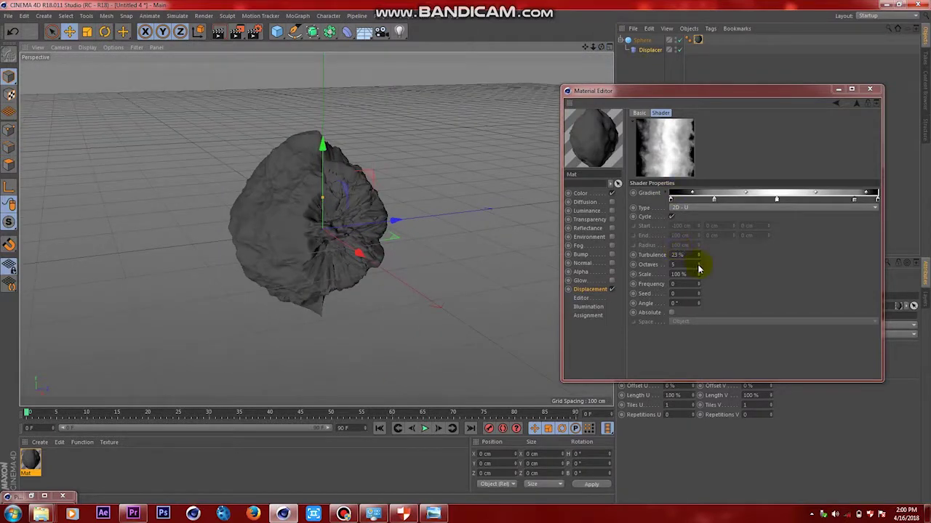
pyautogui.moveTo(698, 264); pyautogui.dragTo(699, 260)
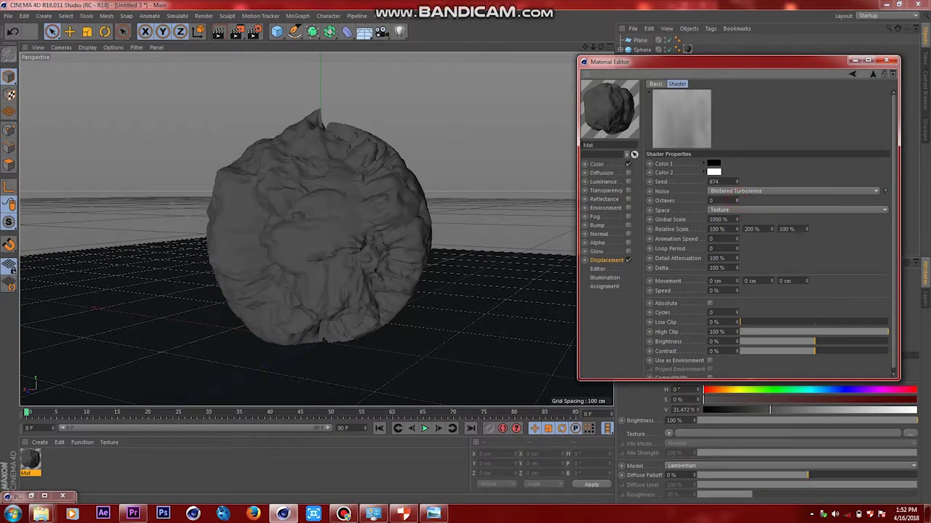
# - Compare lower and higher Octaves values on the Blistered Turbulence noise
pyautogui.click(737, 203)
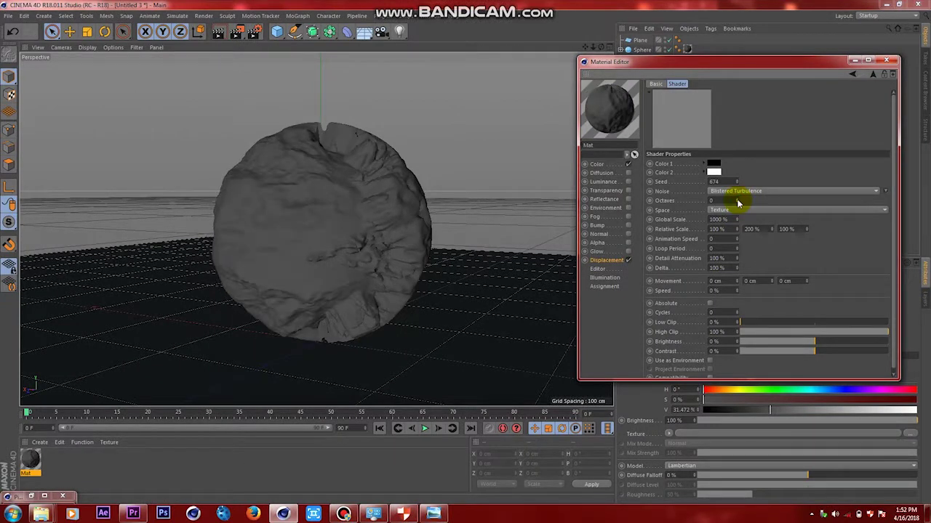
pyautogui.click(736, 200)
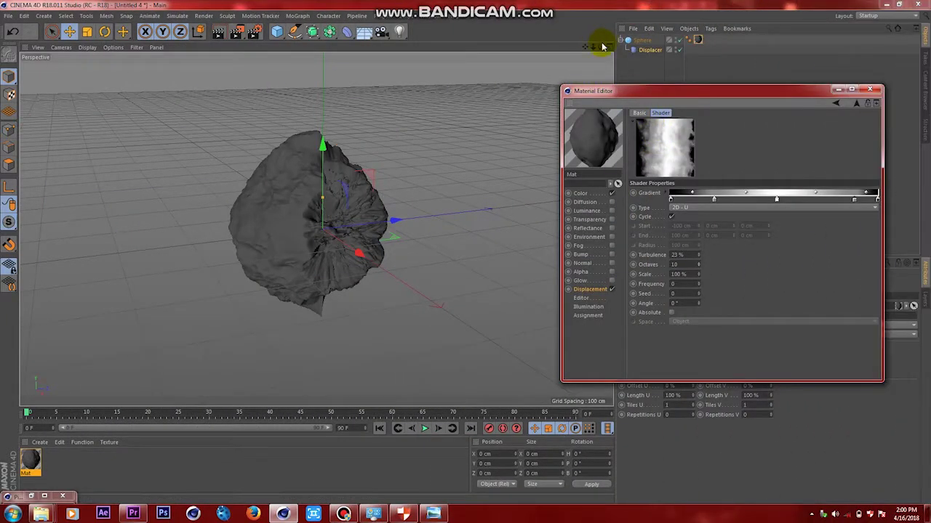
# - Set the gradient shader's Seed to 3 and inspect the displaced sphere from another side
pyautogui.moveTo(600, 47)
pyautogui.mouseDown()
pyautogui.moveTo(316, 229)
pyautogui.moveTo(600, 47)
pyautogui.mouseUp()
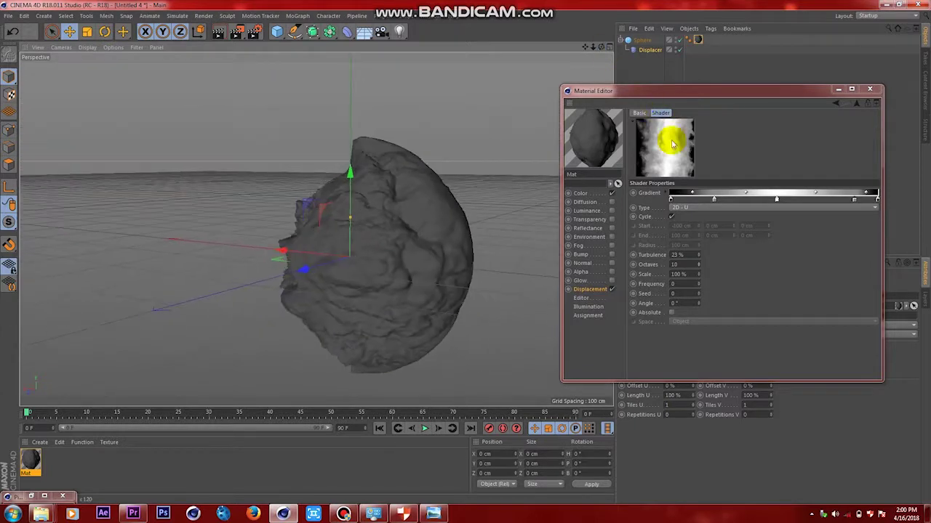
pyautogui.click(699, 292)
pyautogui.click(699, 292)
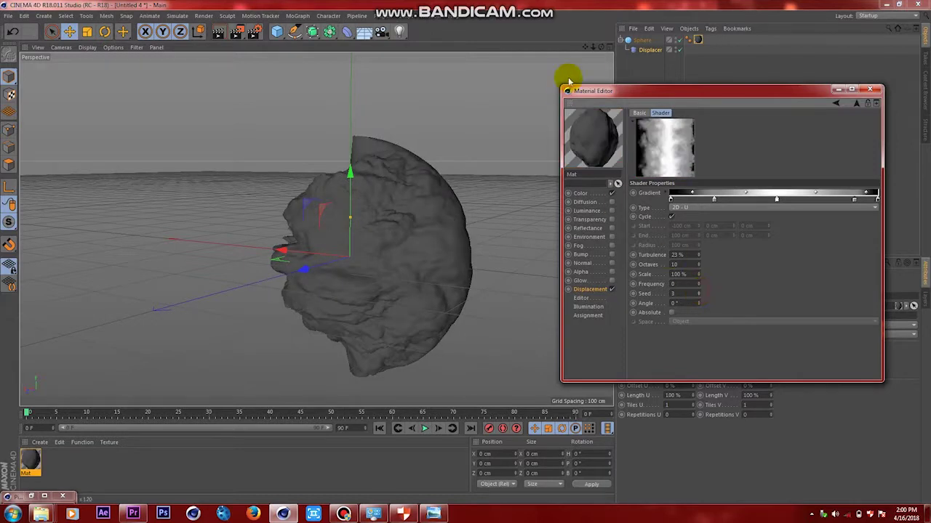
pyautogui.moveTo(600, 46)
pyautogui.mouseDown()
pyautogui.moveTo(315, 229)
pyautogui.moveTo(601, 45)
pyautogui.mouseUp()
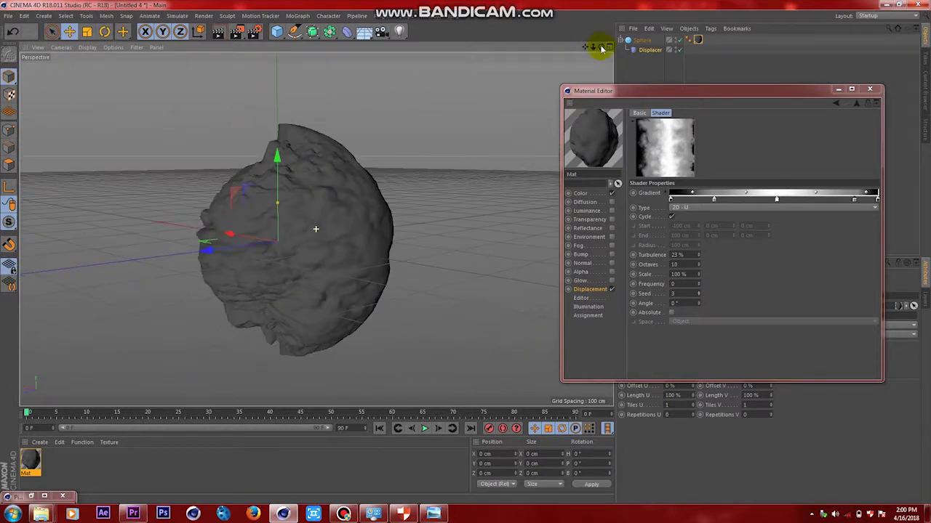
# - Change the Gradient layer's blend mode to Difference in the displacement layer stack
pyautogui.click(856, 103)
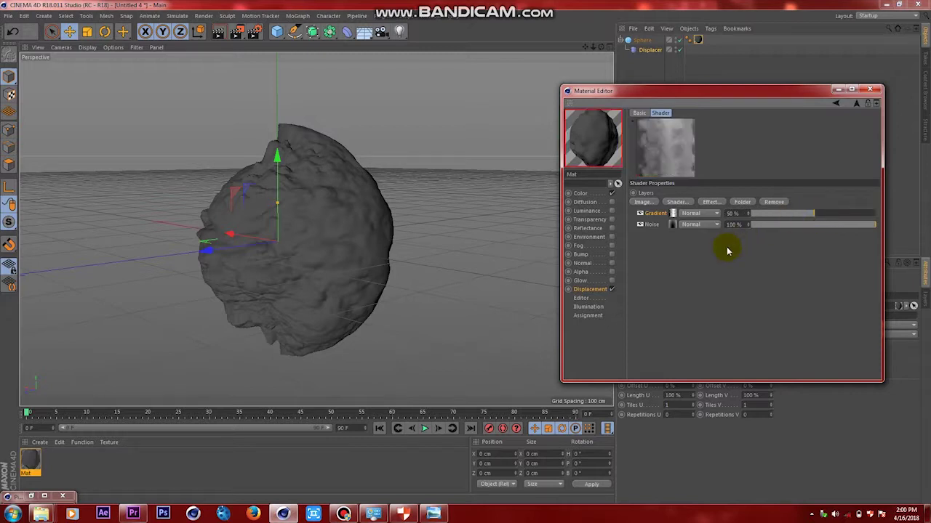
pyautogui.moveTo(671, 93); pyautogui.dragTo(691, 66)
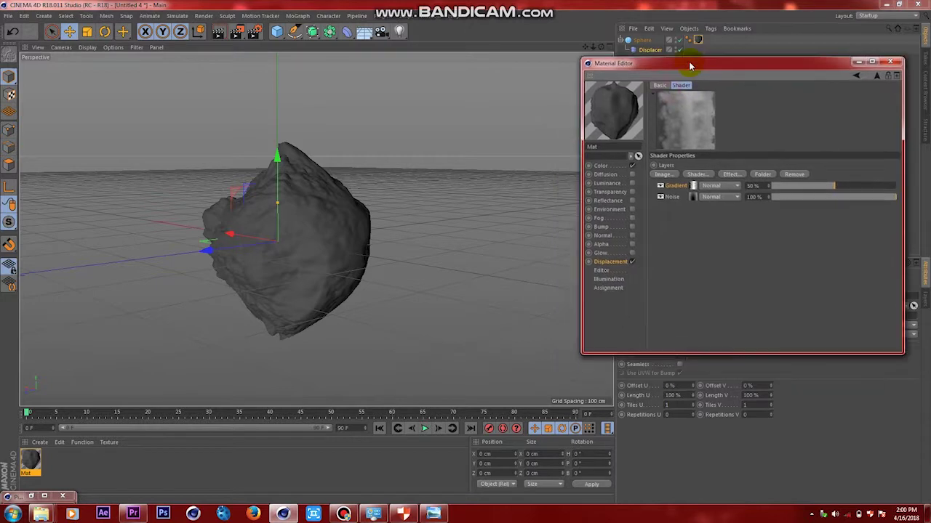
pyautogui.click(712, 186)
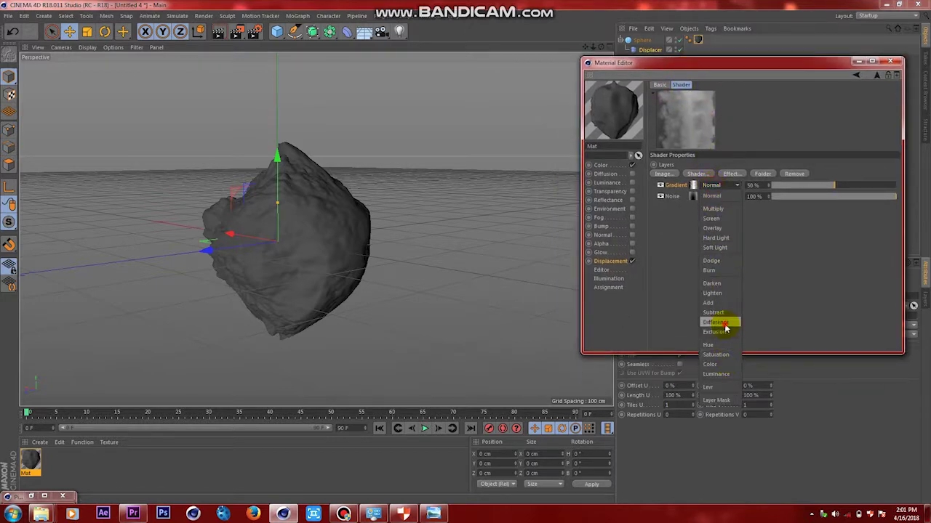
pyautogui.click(716, 322)
pyautogui.moveTo(635, 67); pyautogui.dragTo(682, 100)
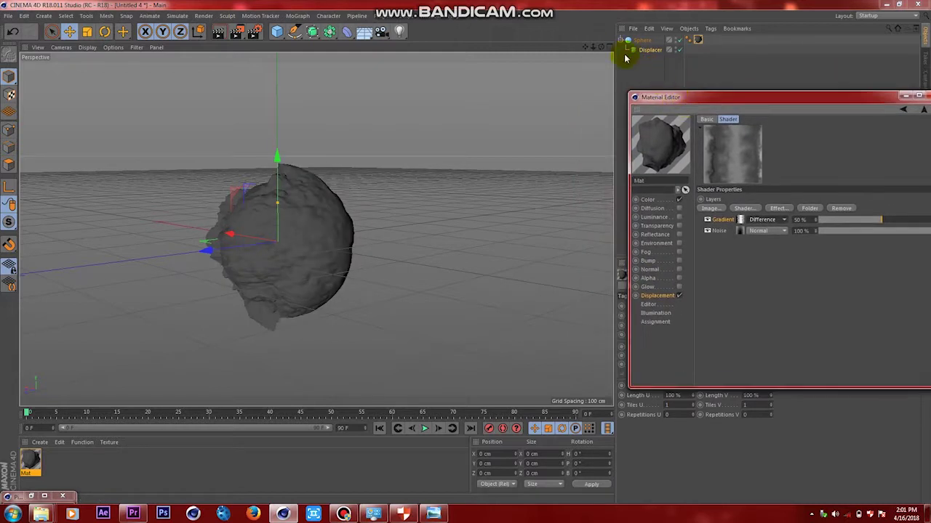
pyautogui.moveTo(601, 47); pyautogui.dragTo(622, 45)
pyautogui.moveTo(316, 229); pyautogui.dragTo(315, 229)
# - Move both grey knots of the Gradient layer inward, closer to the white middle knot
pyautogui.moveTo(679, 98); pyautogui.dragTo(603, 71)
pyautogui.click(670, 191)
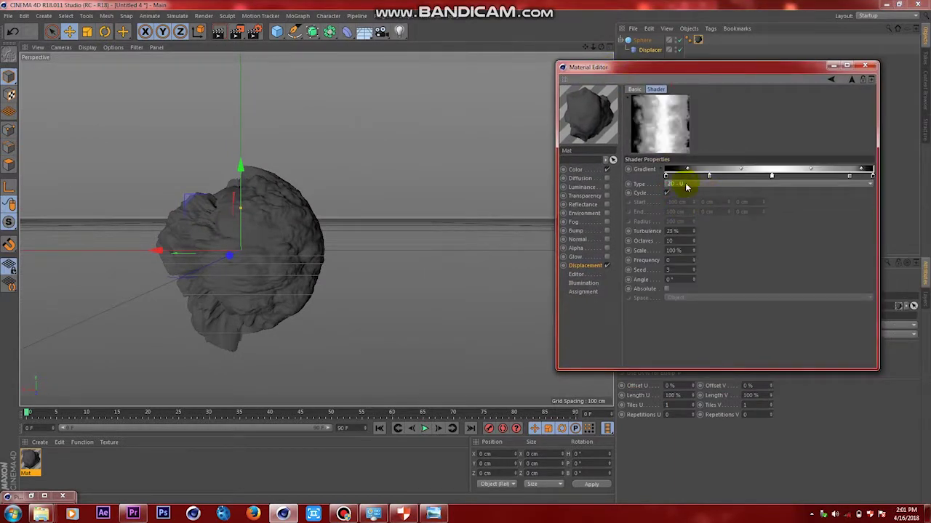
pyautogui.moveTo(709, 178); pyautogui.dragTo(727, 177)
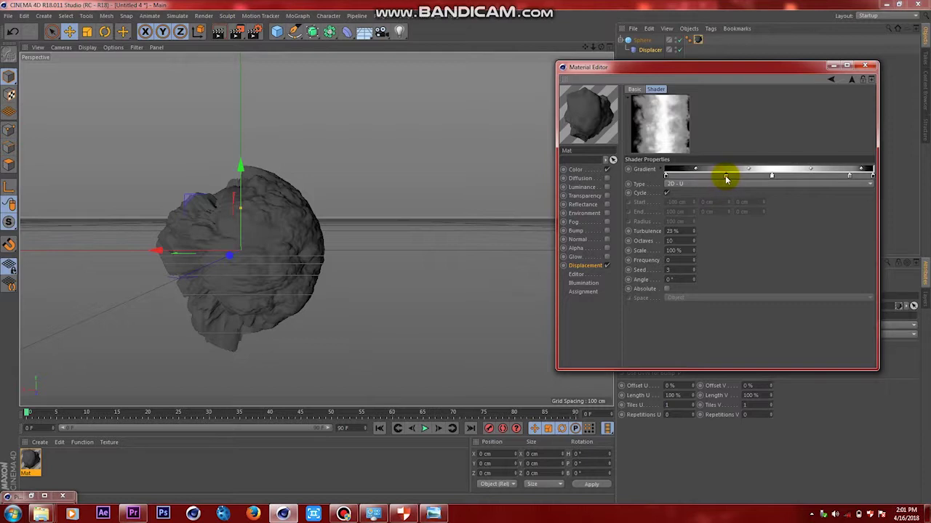
pyautogui.doubleClick(730, 178)
pyautogui.moveTo(670, 167); pyautogui.dragTo(700, 251)
pyautogui.click(711, 266)
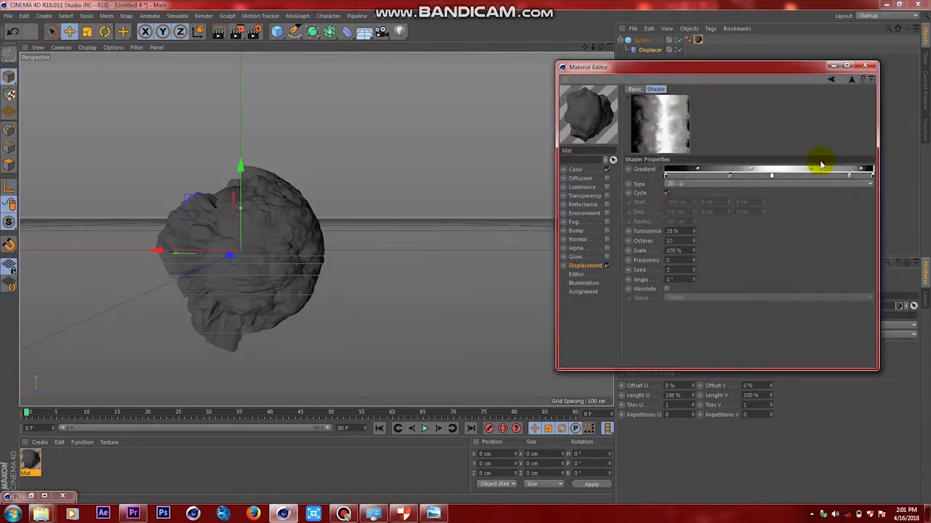
pyautogui.moveTo(848, 179); pyautogui.dragTo(800, 178)
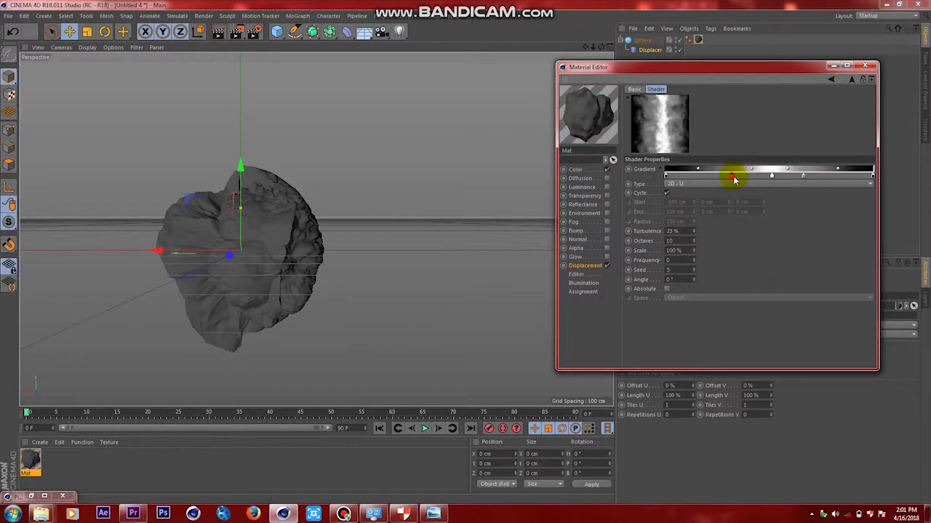
pyautogui.moveTo(734, 179); pyautogui.dragTo(742, 180)
pyautogui.moveTo(602, 45); pyautogui.dragTo(601, 47)
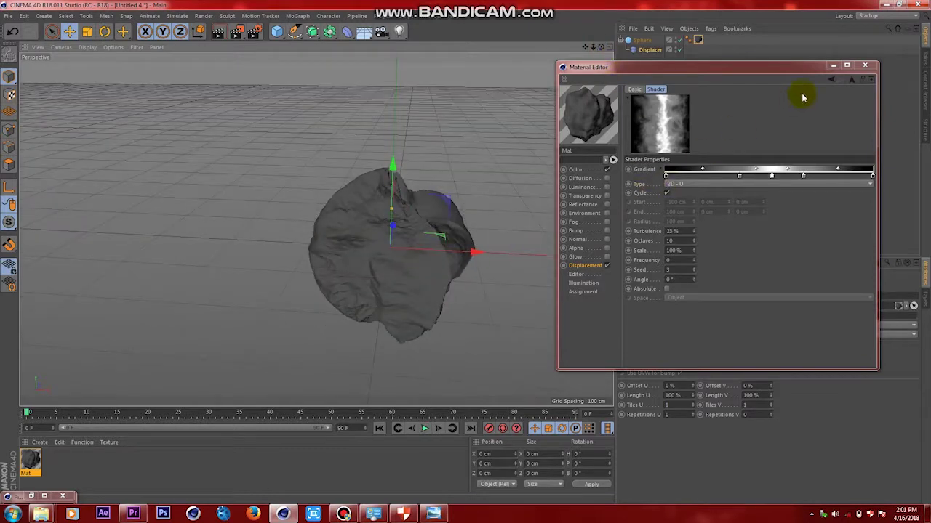
# - Raise the Voronoi 1 noise layer's Seed one value at a time to 670, checking the rock shape from several sides
pyautogui.click(850, 79)
pyautogui.click(668, 202)
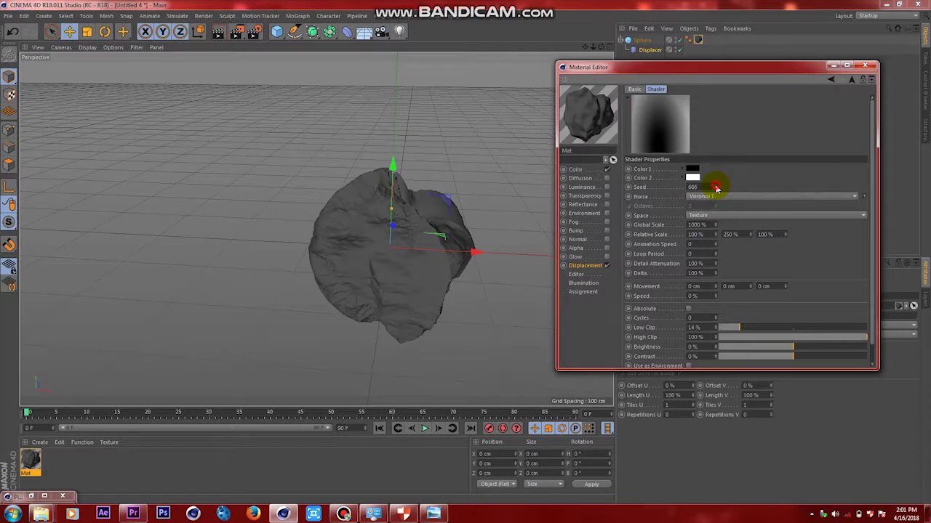
pyautogui.click(716, 186)
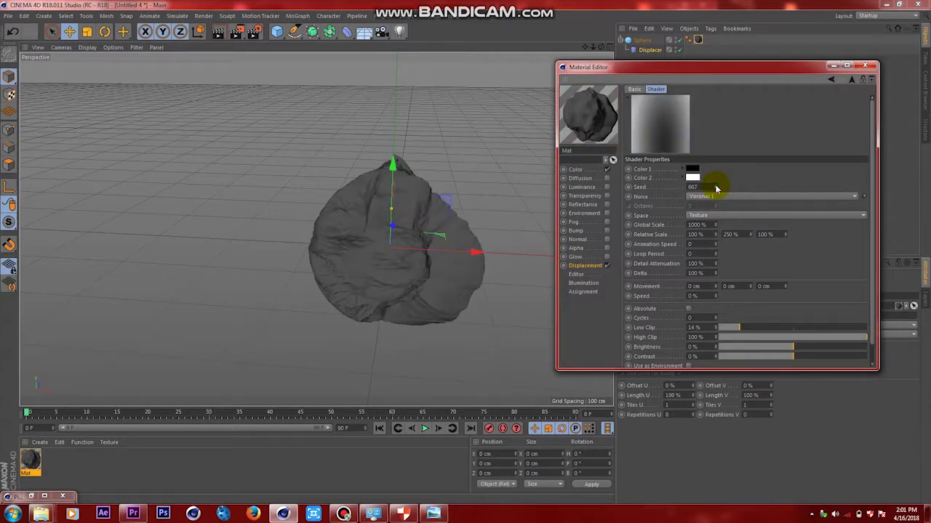
pyautogui.click(716, 187)
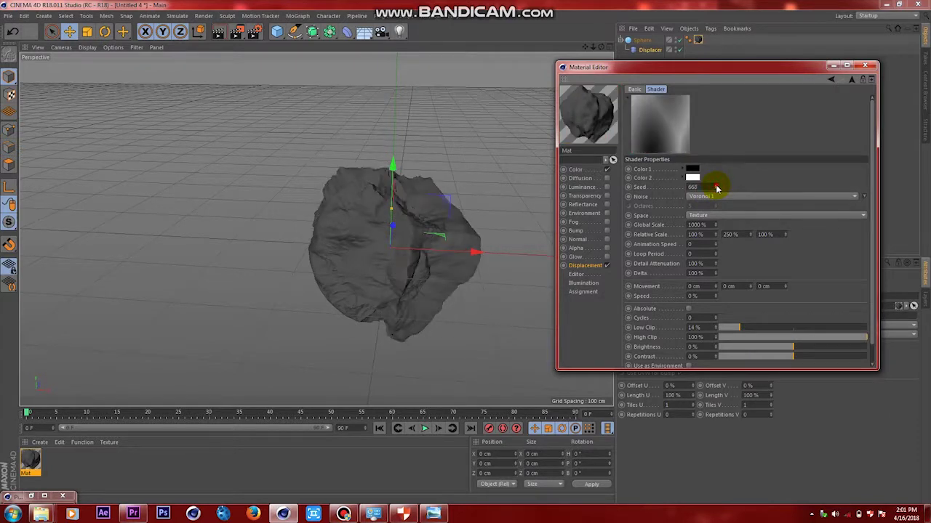
pyautogui.click(716, 187)
pyautogui.moveTo(602, 47); pyautogui.dragTo(717, 43)
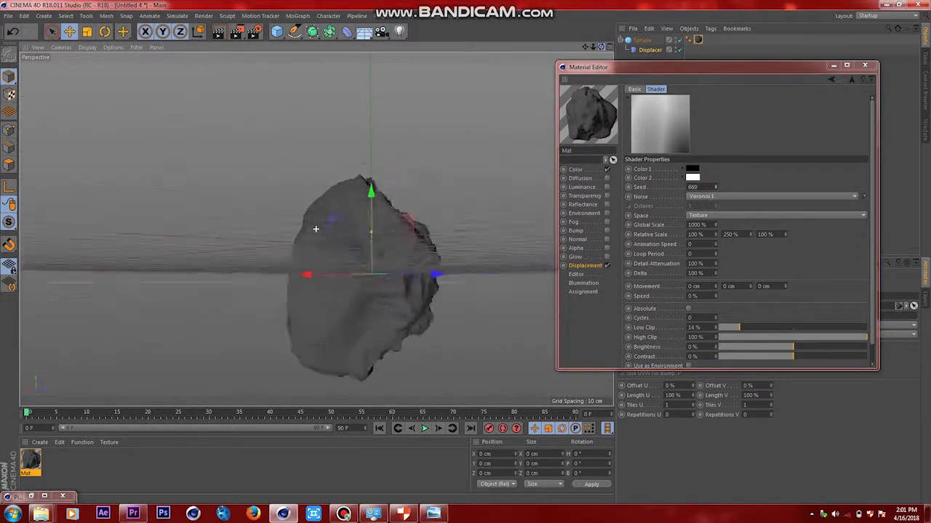
pyautogui.moveTo(315, 229); pyautogui.dragTo(315, 229)
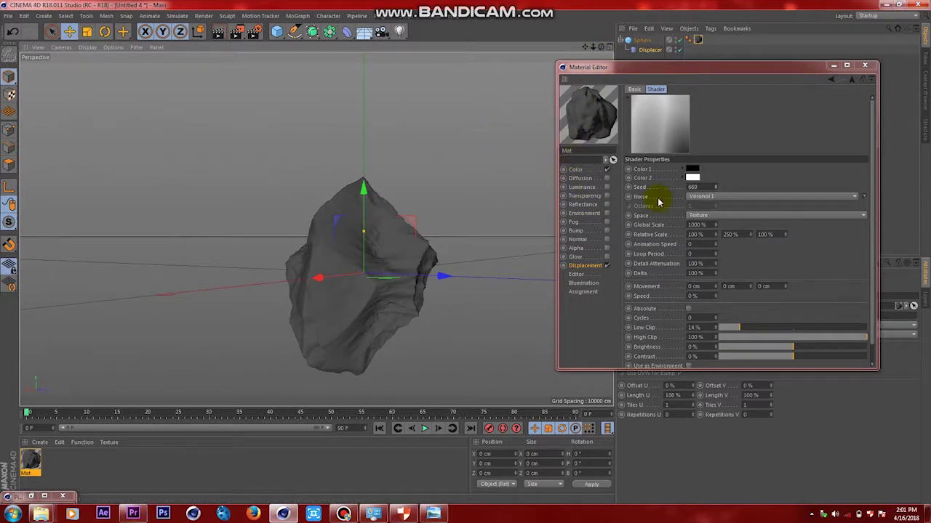
pyautogui.click(716, 186)
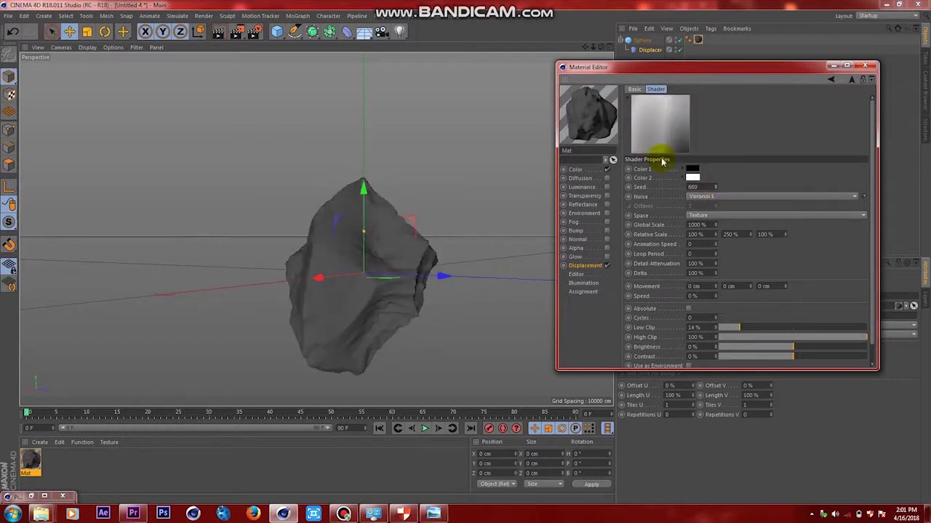
pyautogui.moveTo(601, 49); pyautogui.dragTo(583, 69)
pyautogui.moveTo(315, 229); pyautogui.dragTo(602, 48)
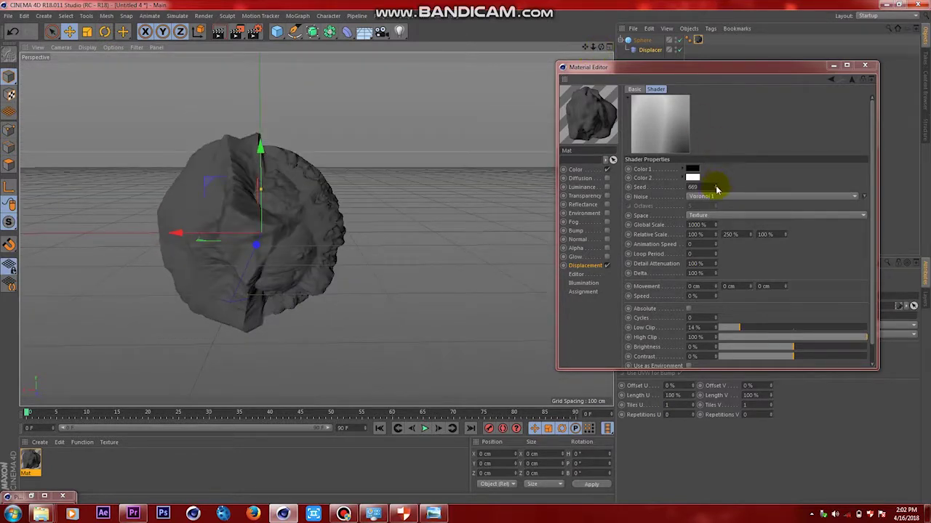
pyautogui.click(716, 186)
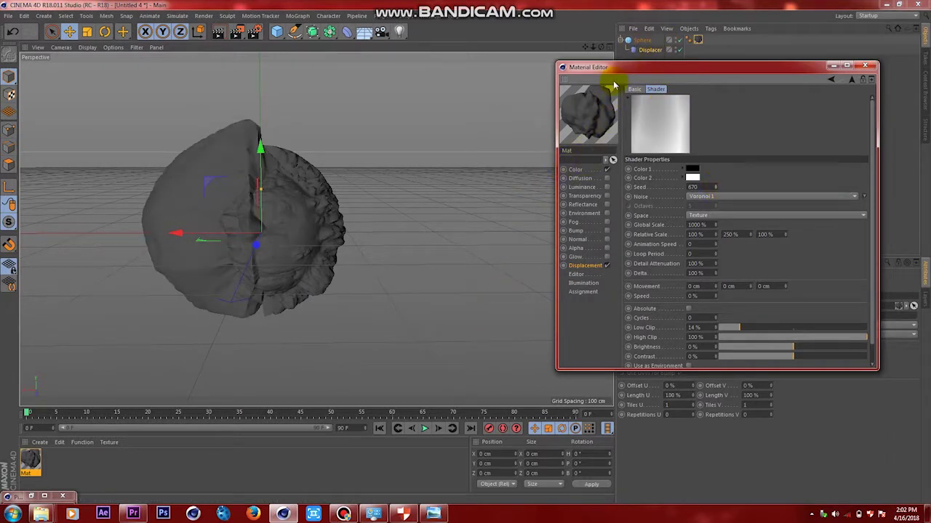
# - Duplicate the sphere together with its Displacer
pyautogui.moveTo(630, 69); pyautogui.dragTo(623, 130)
pyautogui.click(644, 42)
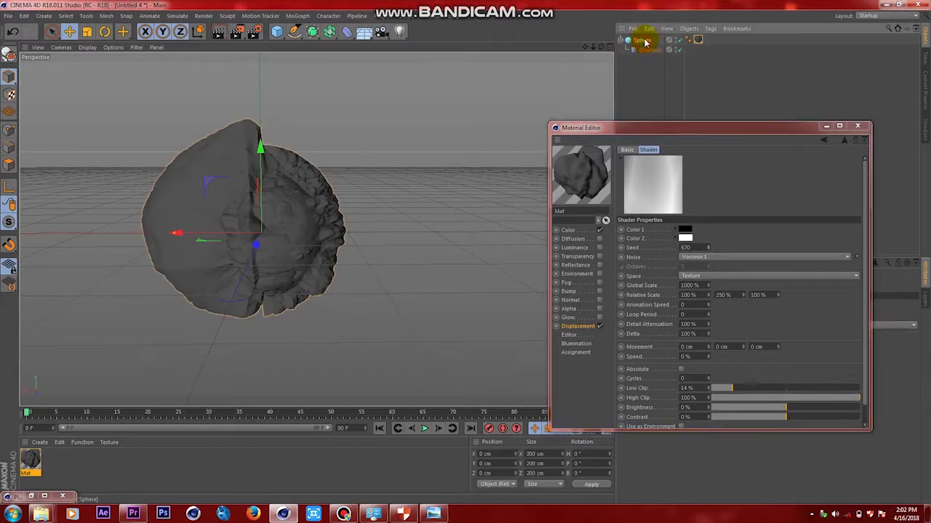
pyautogui.keyDown('ctrl'); pyautogui.moveTo(644, 42); pyautogui.dragTo(650, 68); pyautogui.keyUp('ctrl')
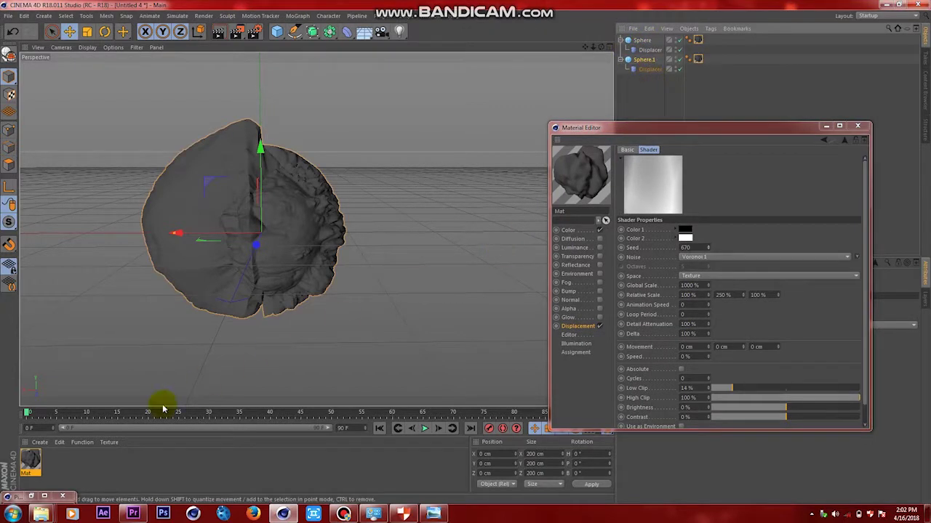
# - Duplicate the Mat material and name the copy rock 2
pyautogui.keyDown('ctrl'); pyautogui.moveTo(27, 464); pyautogui.dragTo(64, 468); pyautogui.keyUp('ctrl')
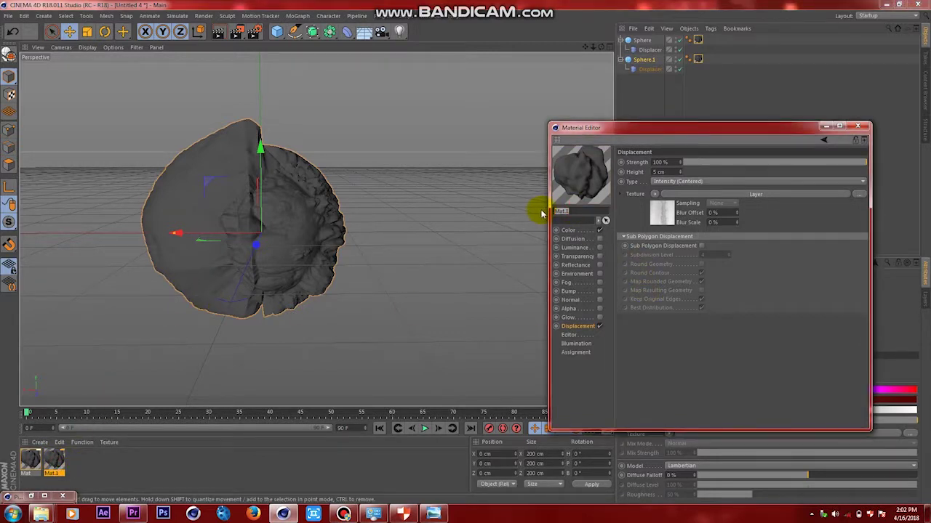
pyautogui.write('rock 2')
pyautogui.moveTo(781, 135); pyautogui.dragTo(775, 168)
# - Replace the material on the duplicated sphere's texture tag with rock 2
pyautogui.moveTo(370, 340); pyautogui.dragTo(639, 155)
pyautogui.moveTo(671, 133); pyautogui.dragTo(698, 80)
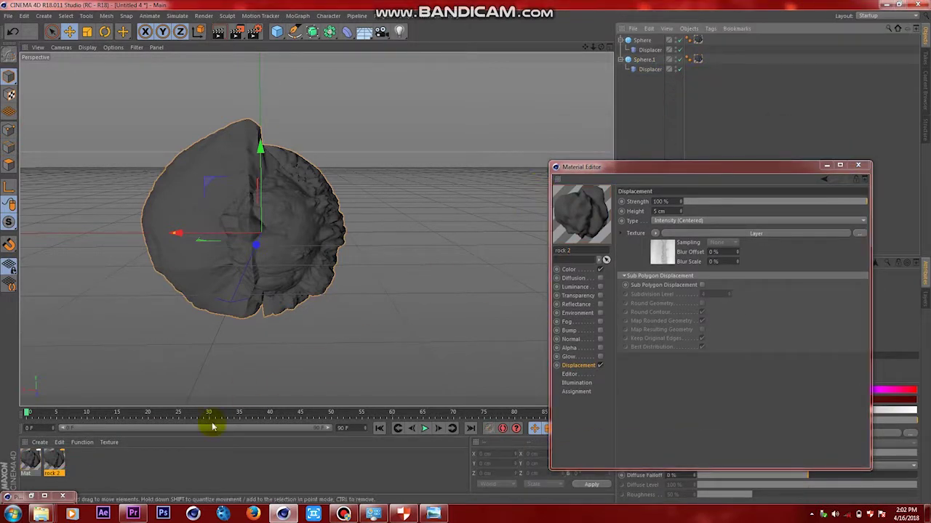
pyautogui.click(56, 463)
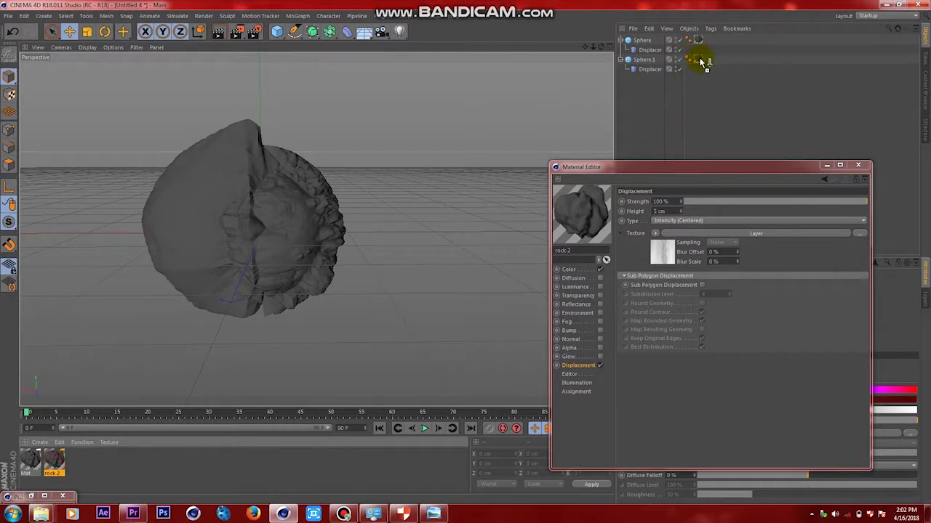
pyautogui.moveTo(700, 59); pyautogui.dragTo(698, 60)
# - Assign the duplicated sphere's texture tag as the Texture Tag in its Displacer's shading settings
pyautogui.moveTo(687, 172); pyautogui.dragTo(442, 163)
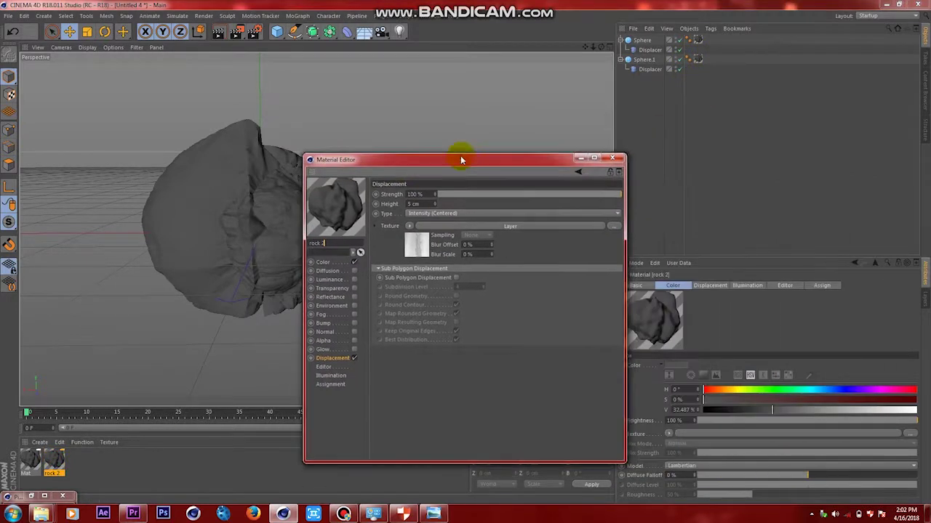
pyautogui.click(650, 69)
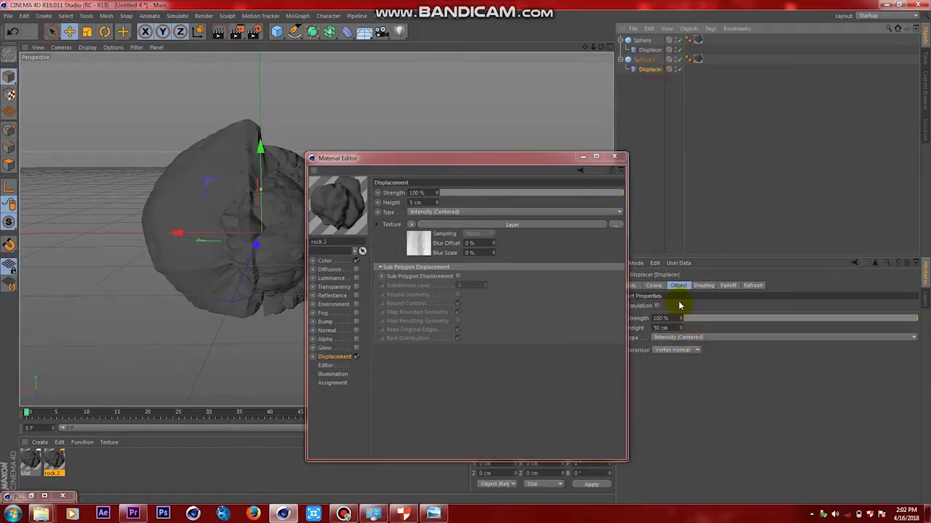
pyautogui.click(659, 287)
pyautogui.click(699, 286)
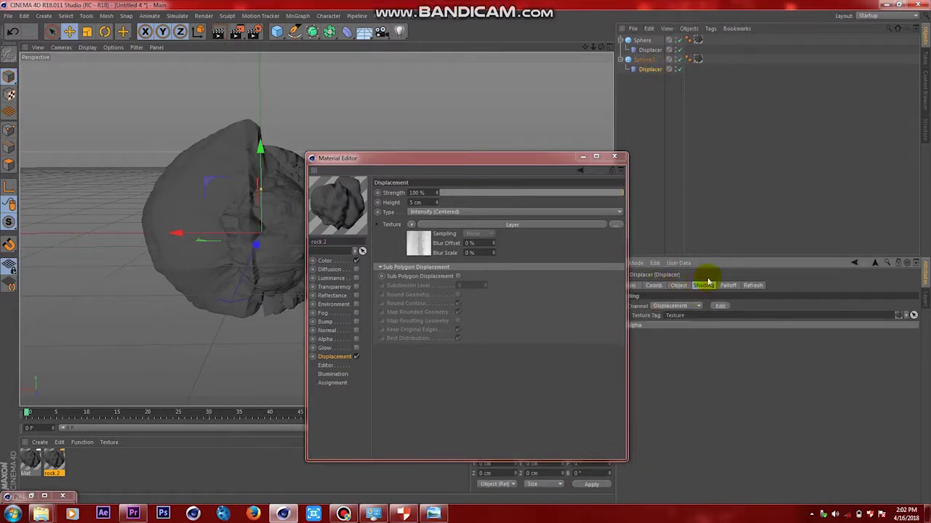
pyautogui.moveTo(700, 60); pyautogui.dragTo(748, 342)
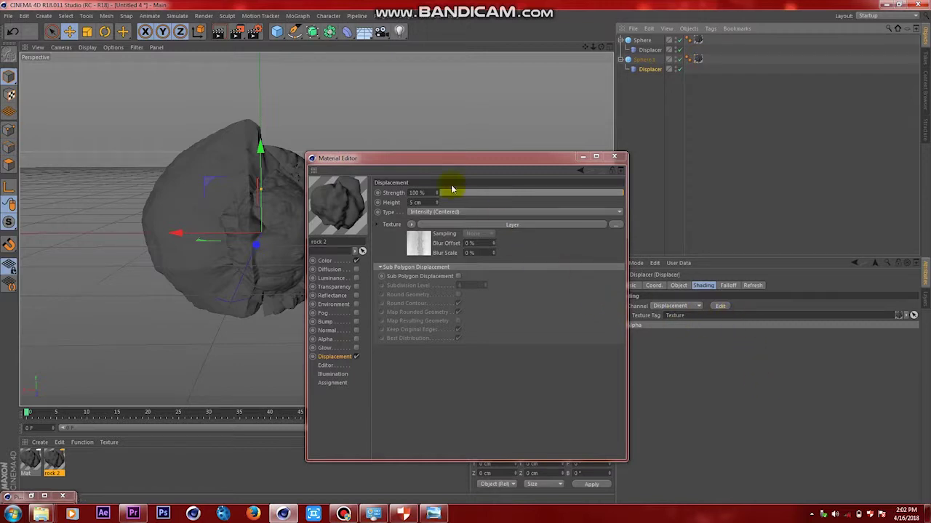
# - Set the Seed of the Voronoi 1 noise layer in rock 2's displacement to 672
pyautogui.moveTo(434, 159); pyautogui.dragTo(666, 163)
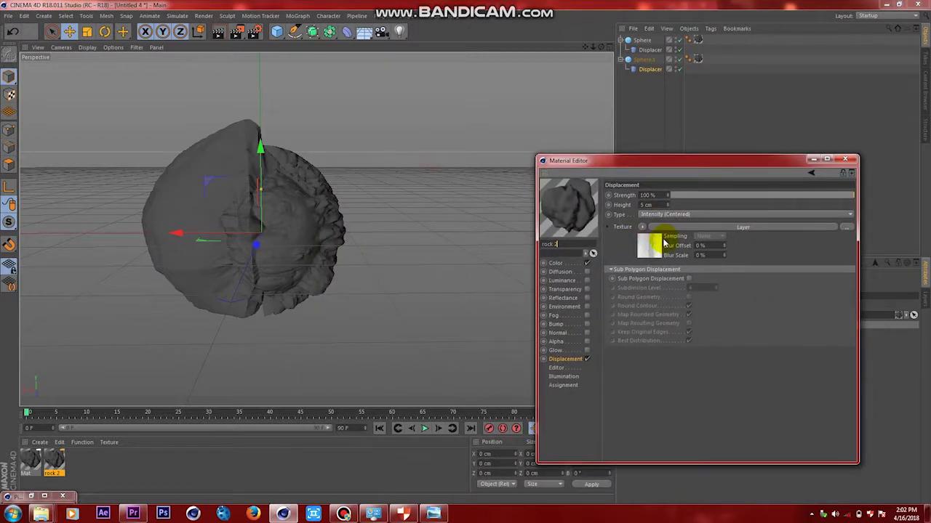
pyautogui.click(662, 243)
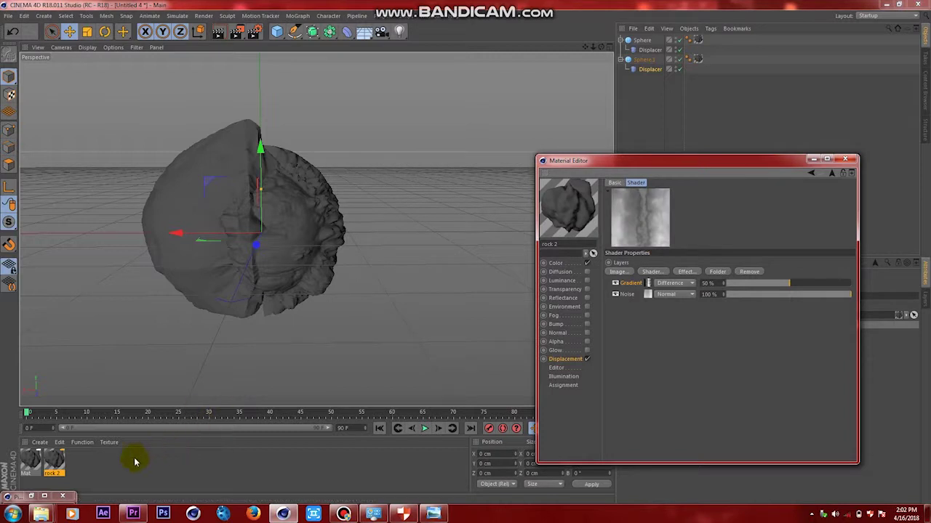
pyautogui.click(55, 460)
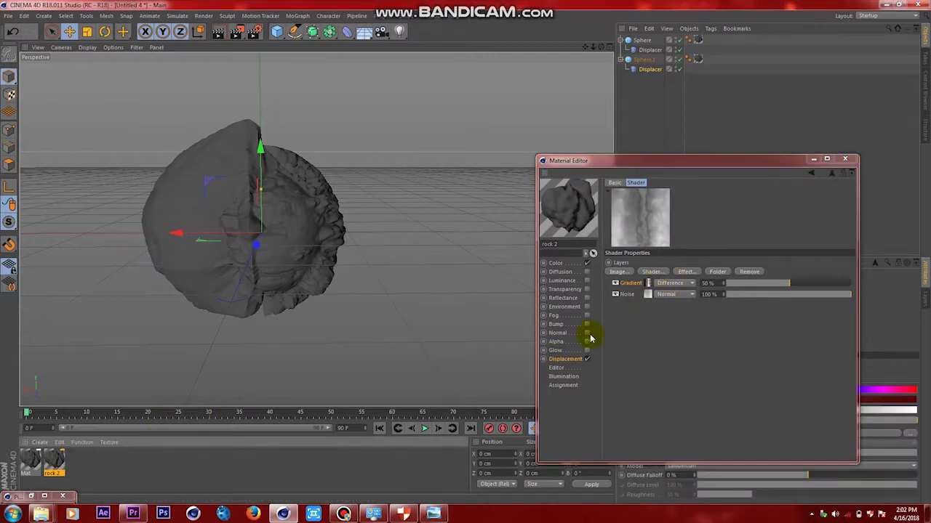
pyautogui.click(647, 294)
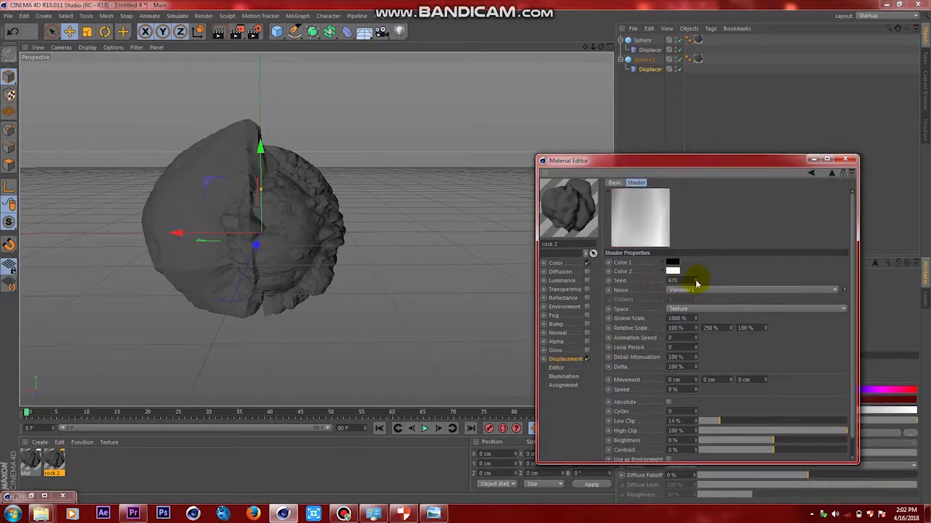
pyautogui.click(696, 279)
pyautogui.click(695, 279)
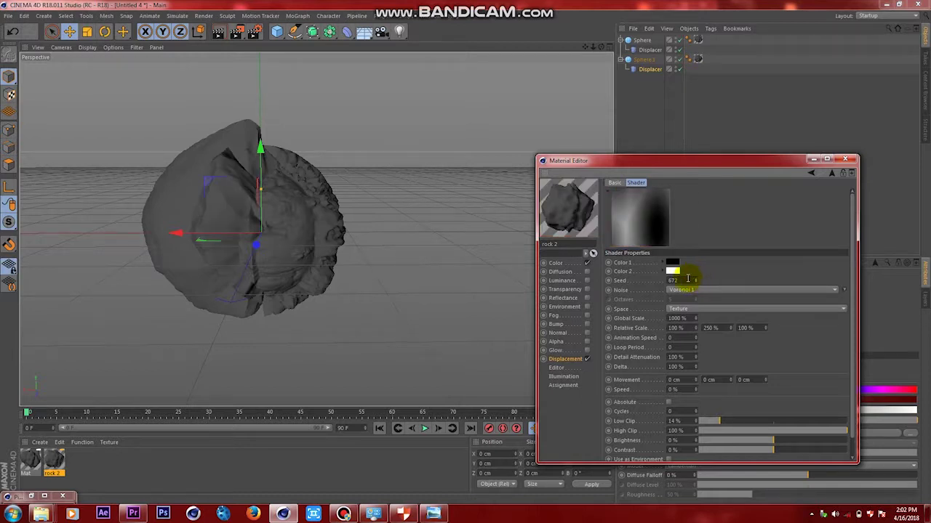
pyautogui.click(263, 244)
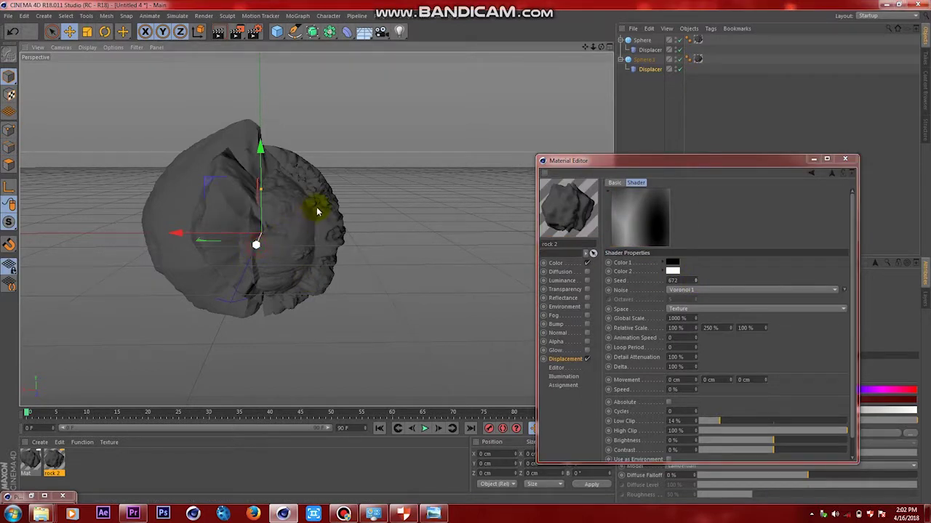
# - Move the duplicated sphere along Z to about -452 cm so it stands apart from the original rock
pyautogui.moveTo(326, 196); pyautogui.dragTo(600, 52)
pyautogui.hotkey('ctrl', 'z')
pyautogui.click(652, 61)
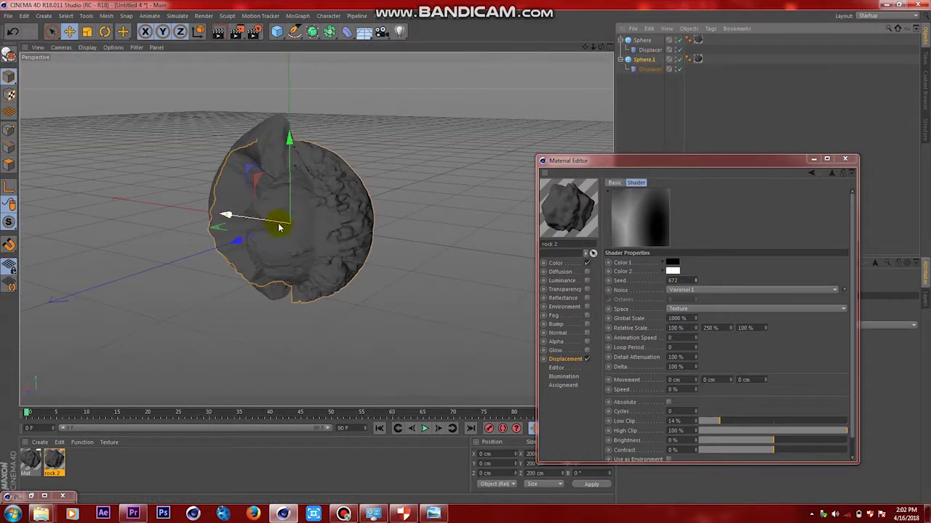
pyautogui.moveTo(314, 220); pyautogui.dragTo(414, 181)
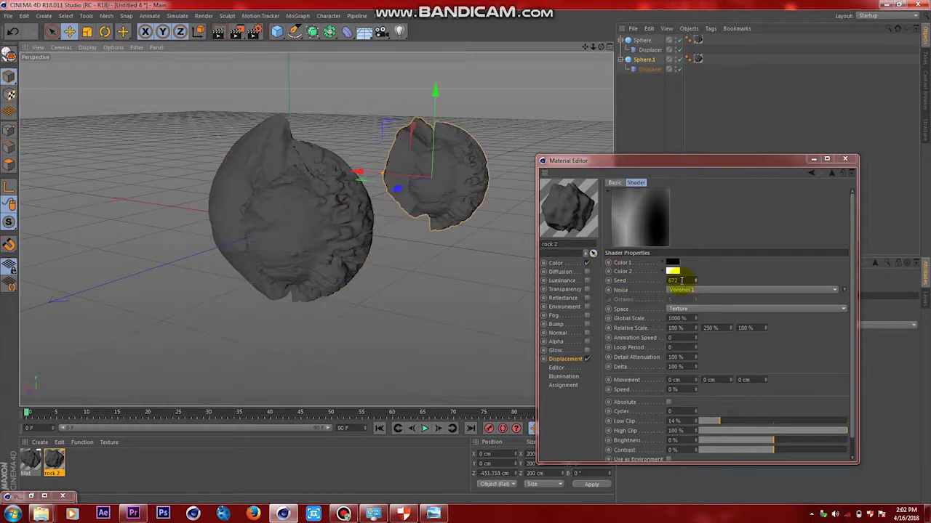
# - Shift the dark knot of the Gradient layer in rock 2's displacement closer to the gradient's start
pyautogui.click(832, 172)
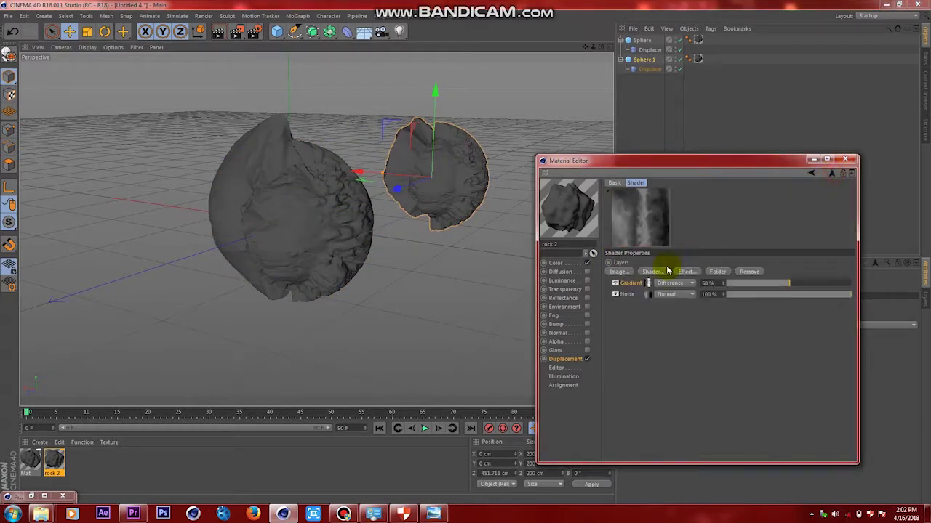
pyautogui.click(649, 284)
pyautogui.moveTo(722, 271); pyautogui.dragTo(693, 272)
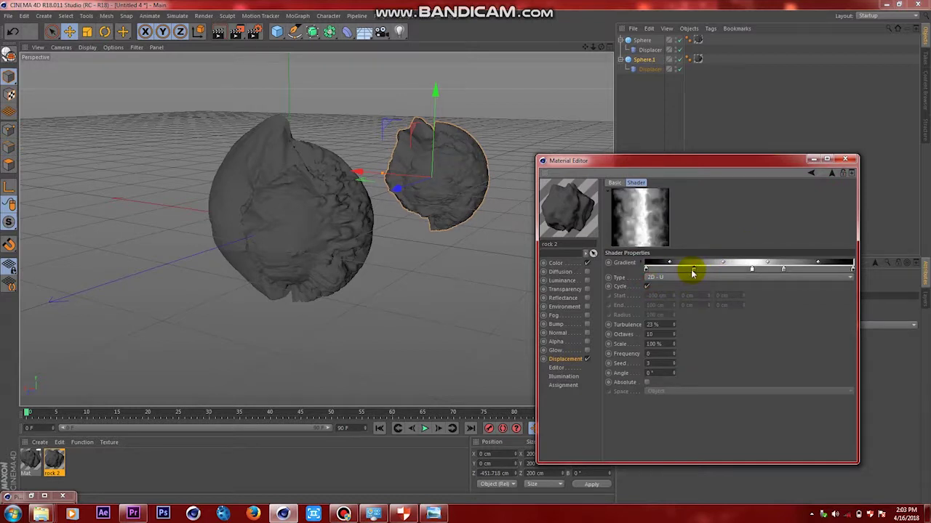
pyautogui.moveTo(601, 46); pyautogui.dragTo(315, 229)
pyautogui.moveTo(584, 47); pyautogui.dragTo(317, 229)
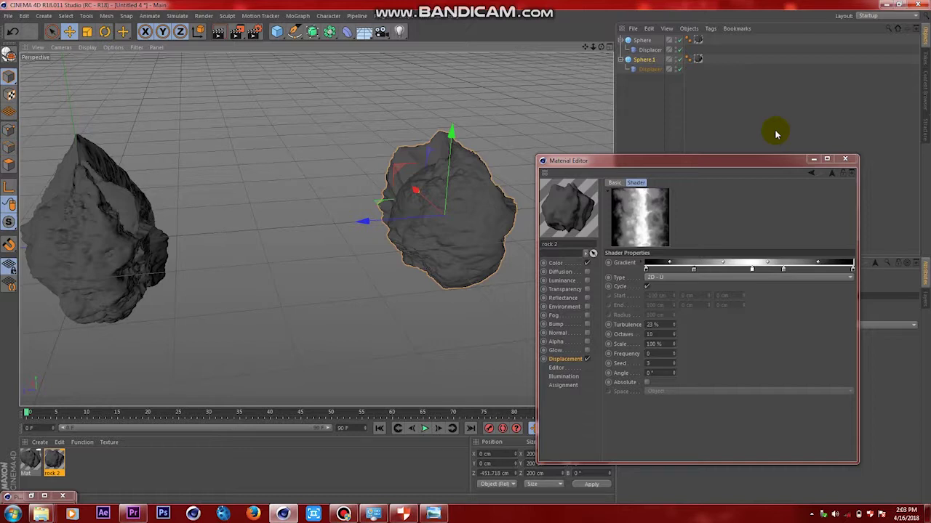
# - Change the noise type of rock 2's displacement Noise layer to Voronoi 2
pyautogui.click(568, 359)
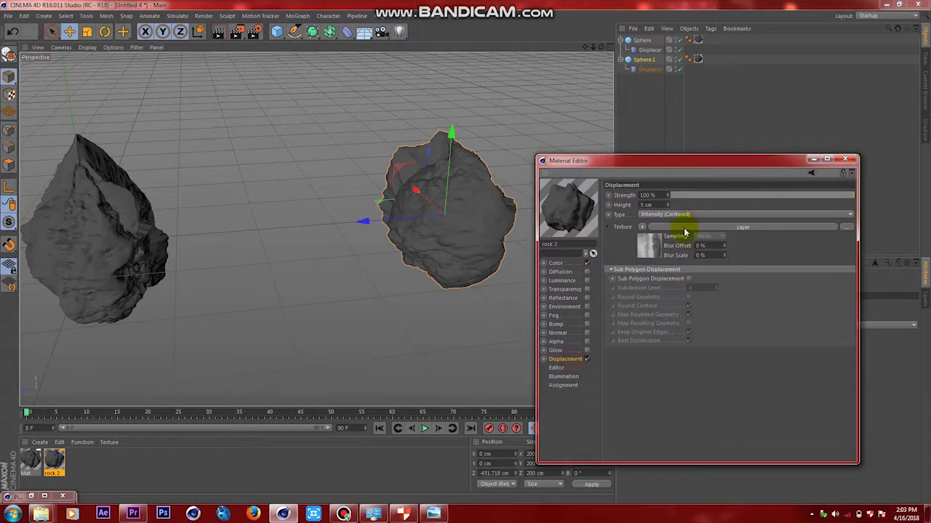
pyautogui.click(681, 230)
pyautogui.click(647, 295)
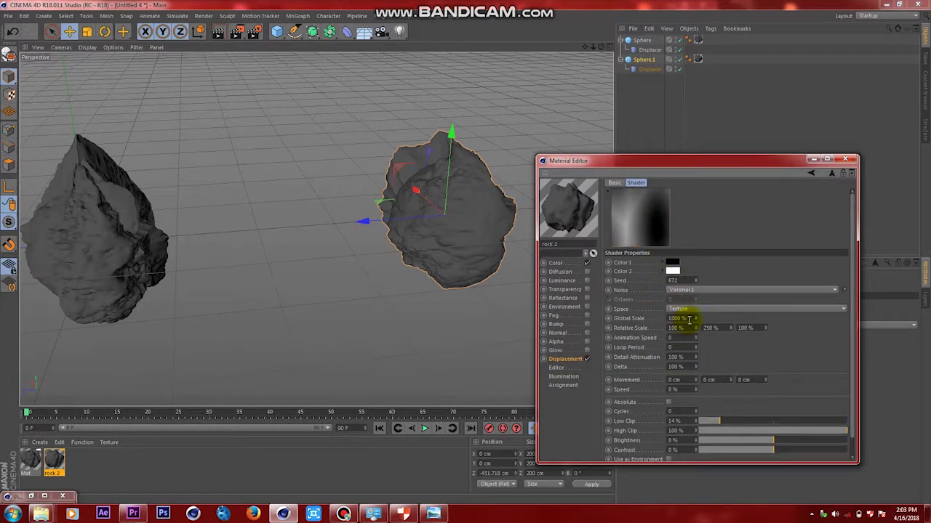
pyautogui.click(695, 291)
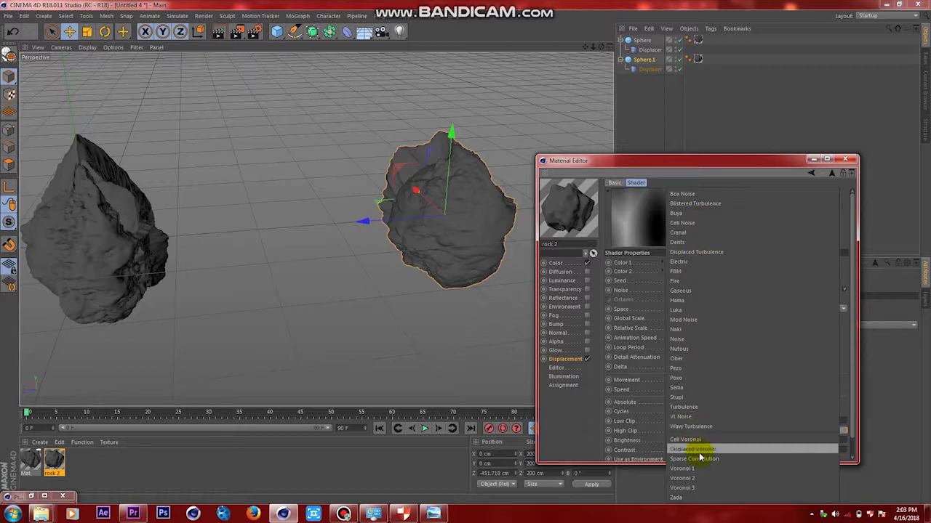
pyautogui.click(696, 480)
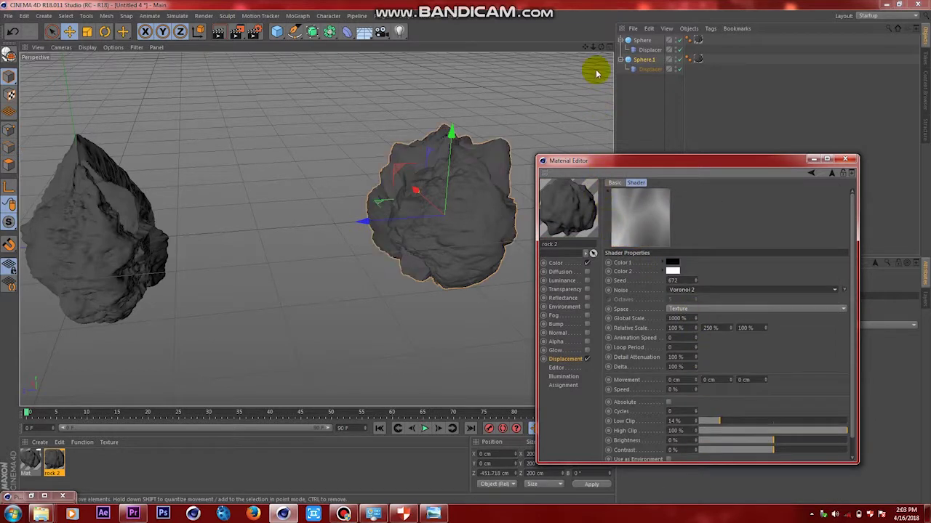
pyautogui.moveTo(601, 46)
pyautogui.mouseDown()
pyautogui.moveTo(316, 228)
pyautogui.moveTo(615, 57)
pyautogui.moveTo(601, 48)
pyautogui.moveTo(615, 52)
pyautogui.mouseUp()
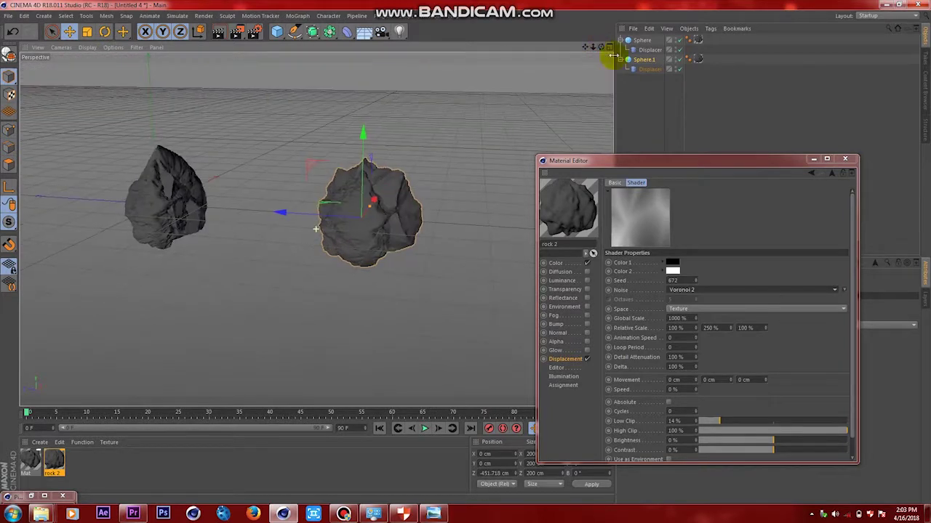
# - Set the displacement Height of the rock 2 material to 0 cm
pyautogui.moveTo(725, 166); pyautogui.dragTo(715, 113)
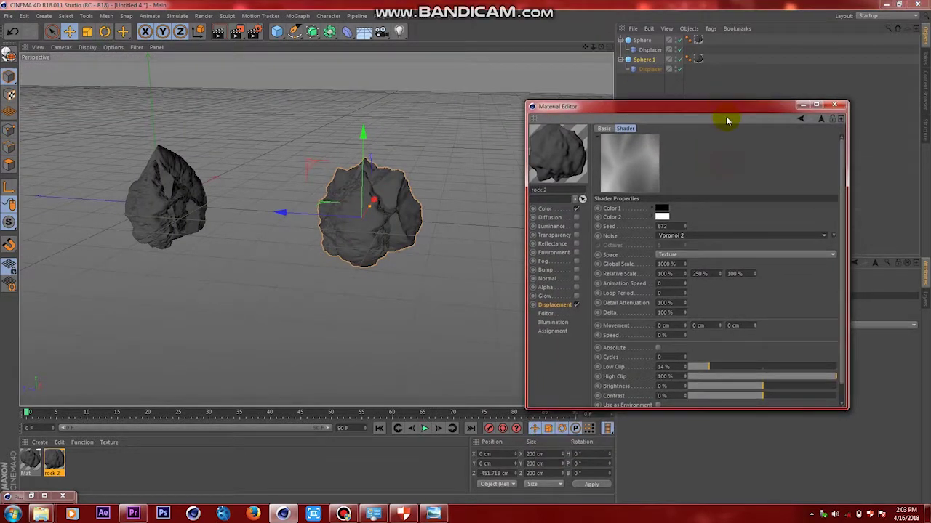
pyautogui.click(821, 119)
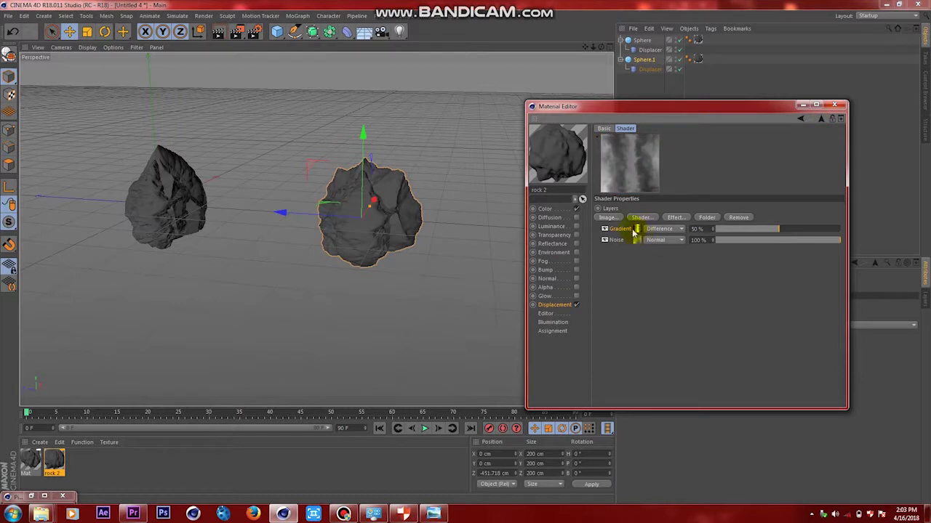
pyautogui.click(541, 304)
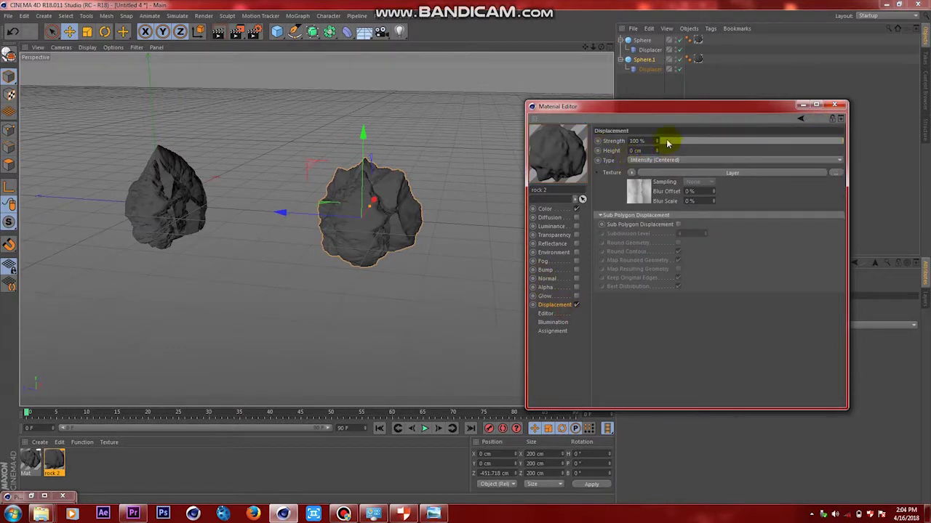
pyautogui.moveTo(657, 113); pyautogui.dragTo(671, 181)
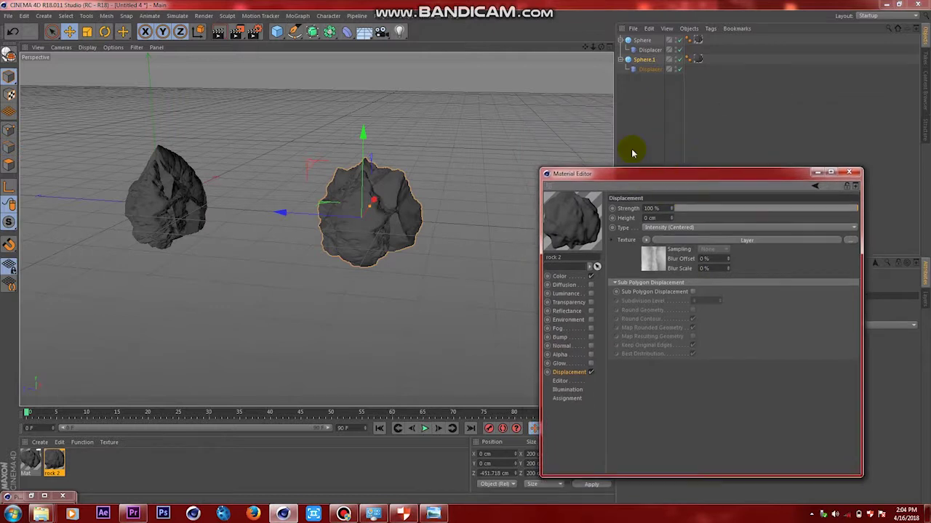
pyautogui.click(649, 72)
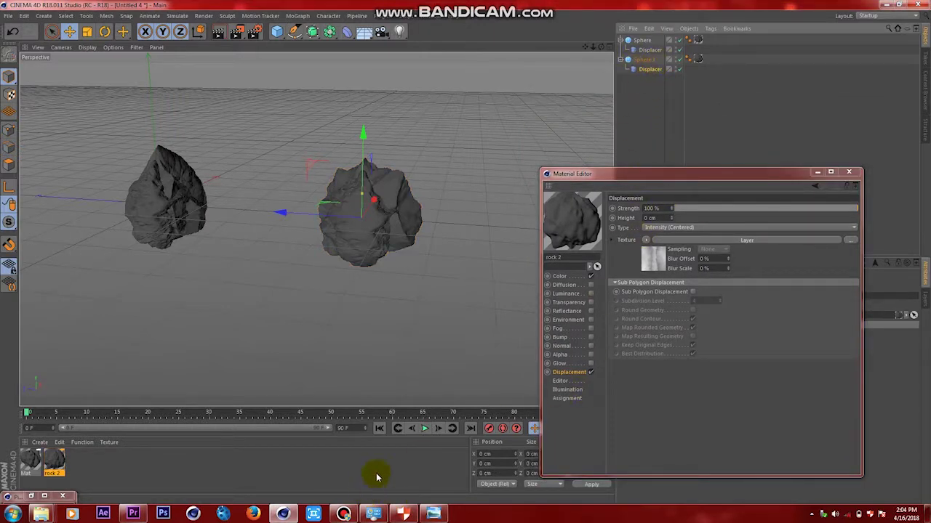
# - Set the displacement Height of the Mat material to 0 cm and close the Material Editor
pyautogui.click(32, 466)
pyautogui.click(645, 219)
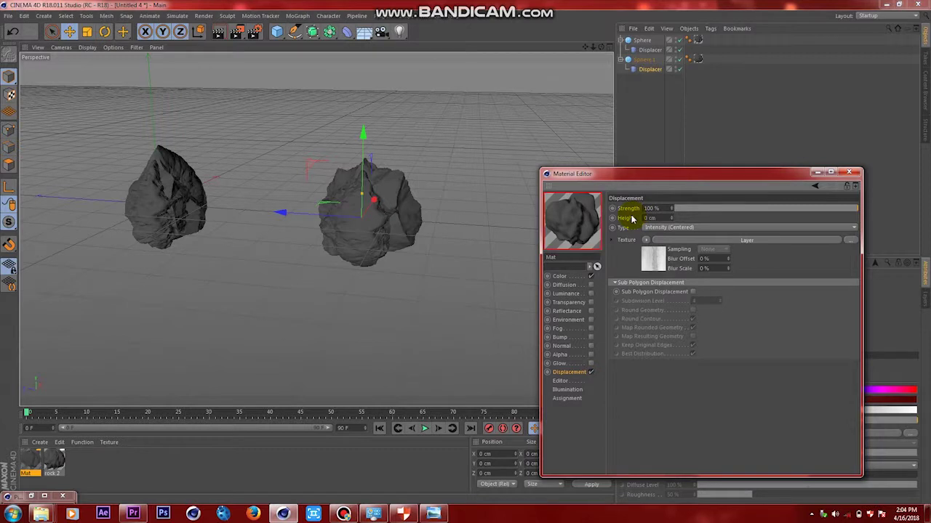
pyautogui.click(848, 172)
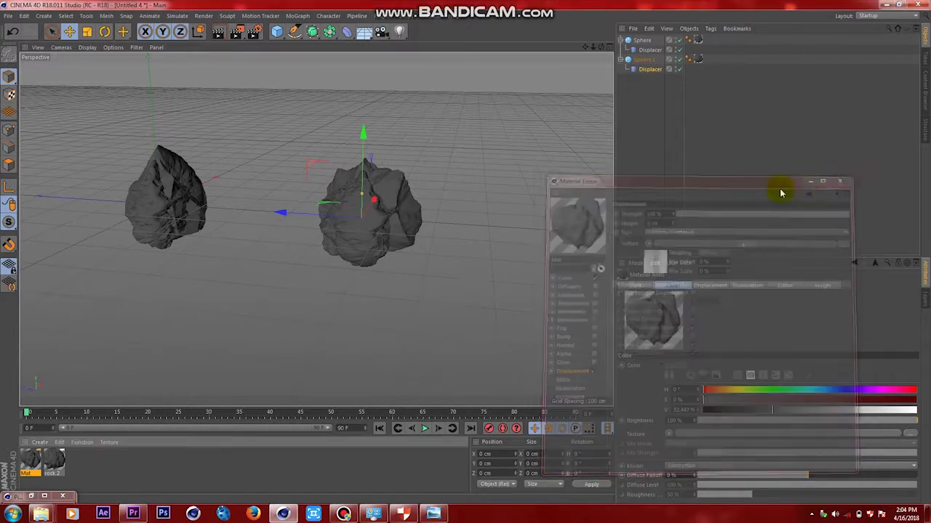
# - Create a new material and load Rough_rock_018_COLOR as its Color texture without copying the image to the project location
pyautogui.moveTo(609, 46); pyautogui.dragTo(597, 63)
pyautogui.doubleClick(119, 476)
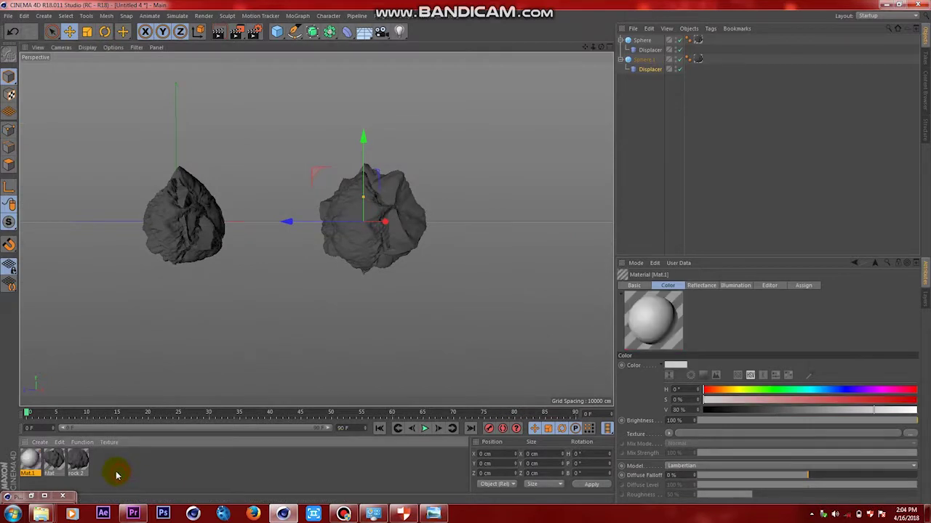
pyautogui.doubleClick(31, 459)
pyautogui.click(166, 167)
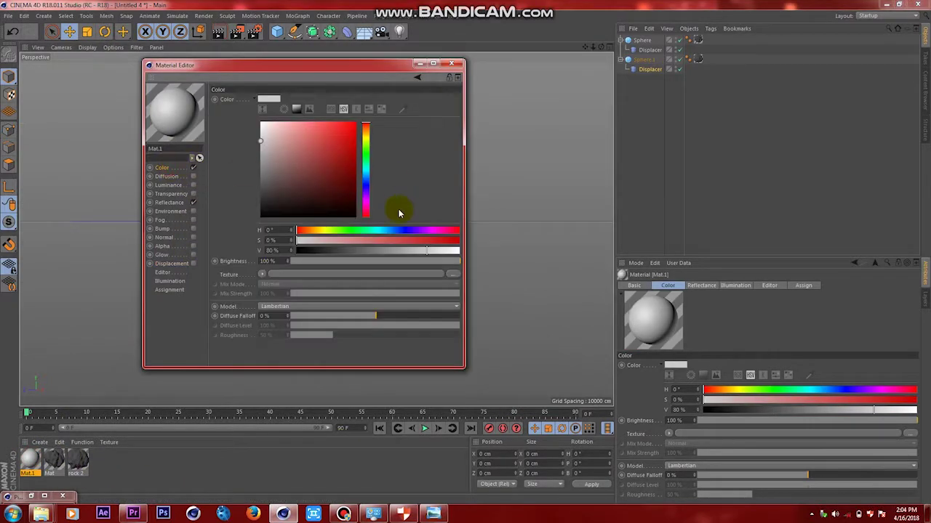
pyautogui.click(451, 277)
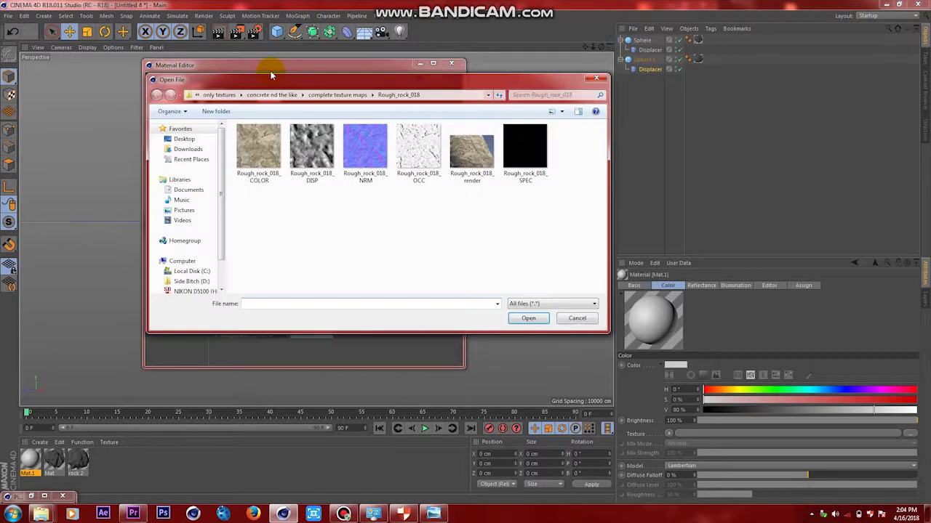
pyautogui.click(259, 160)
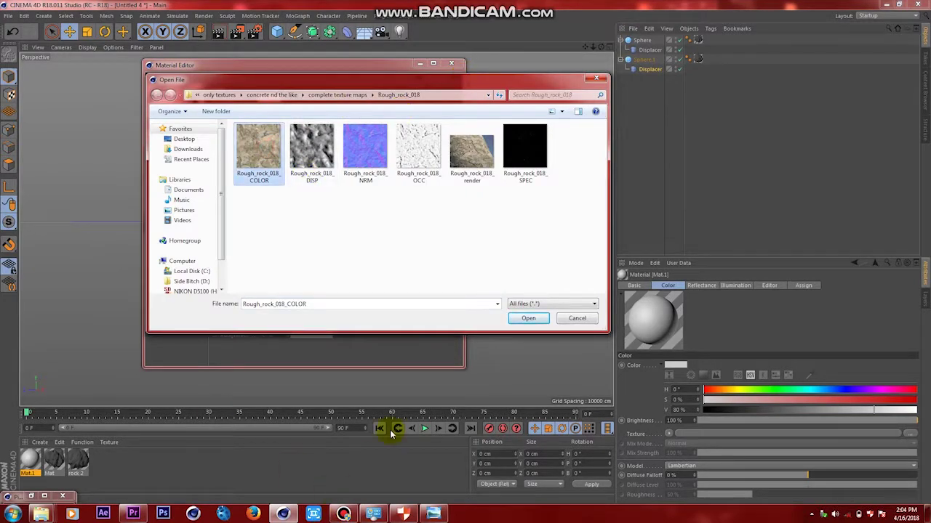
pyautogui.click(528, 319)
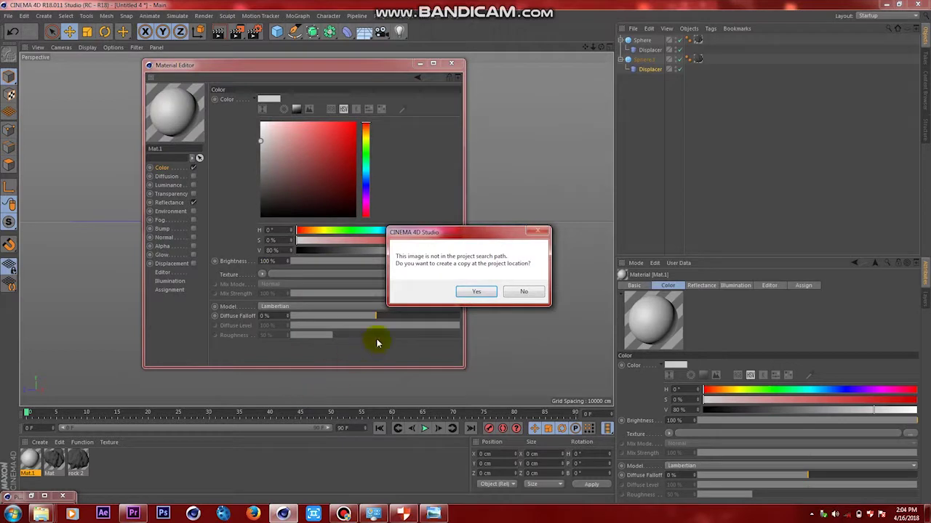
pyautogui.click(523, 291)
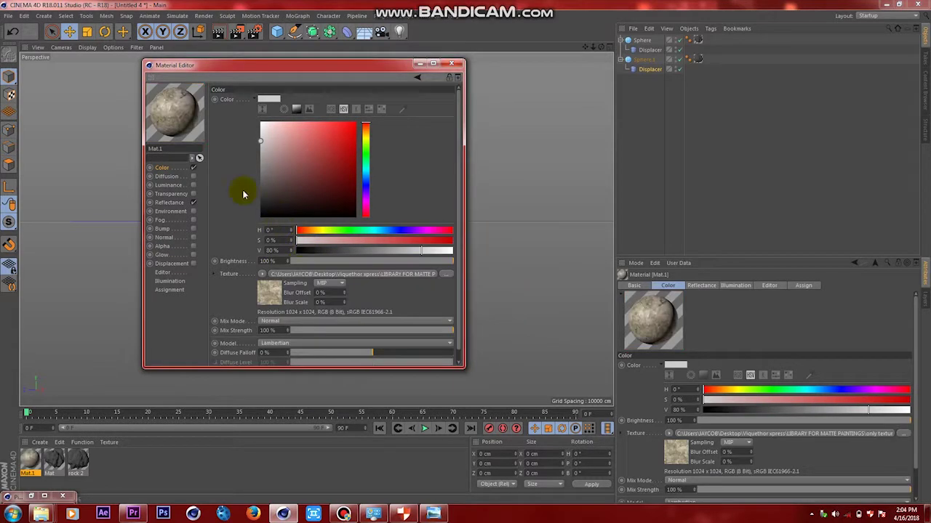
# - Set the new material's Default Specular to 81% Width, 6% Falloff and 9% Specular Strength
pyautogui.click(171, 202)
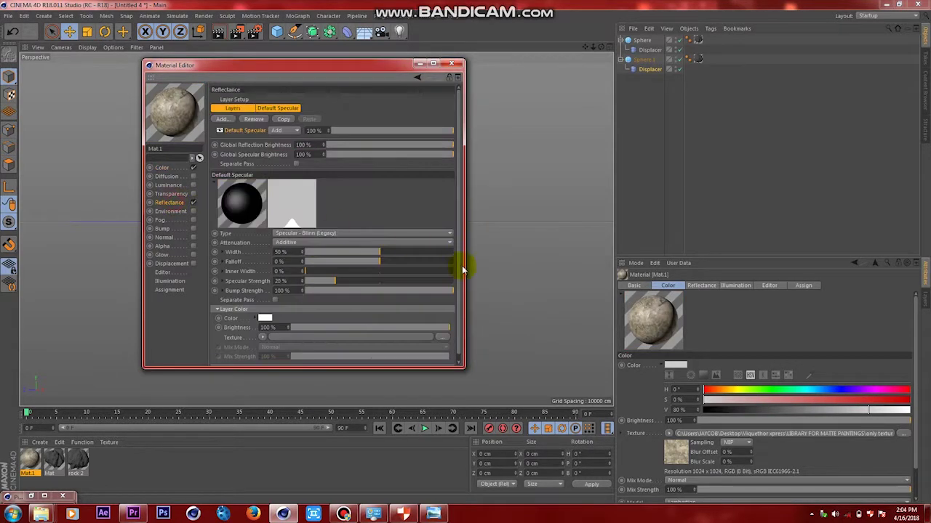
pyautogui.click(341, 261)
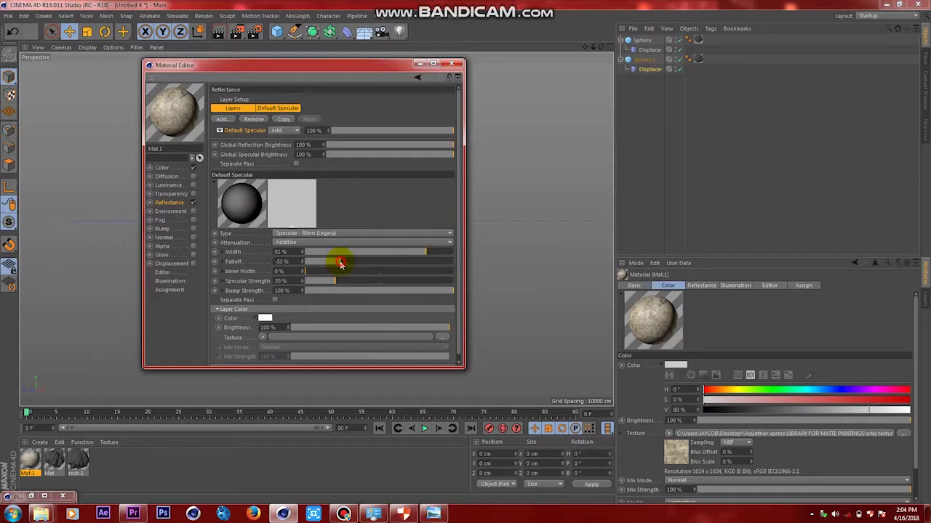
pyautogui.moveTo(337, 265); pyautogui.dragTo(389, 262)
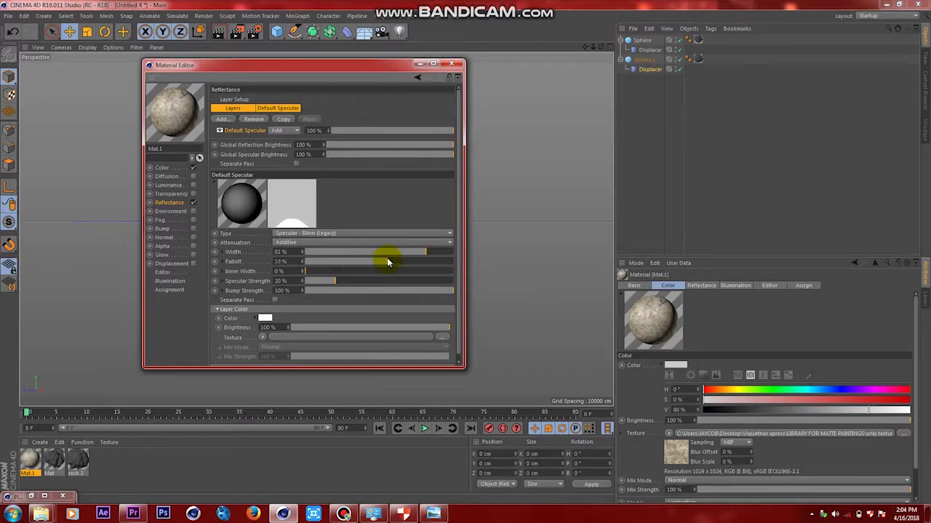
pyautogui.moveTo(320, 284); pyautogui.dragTo(325, 285)
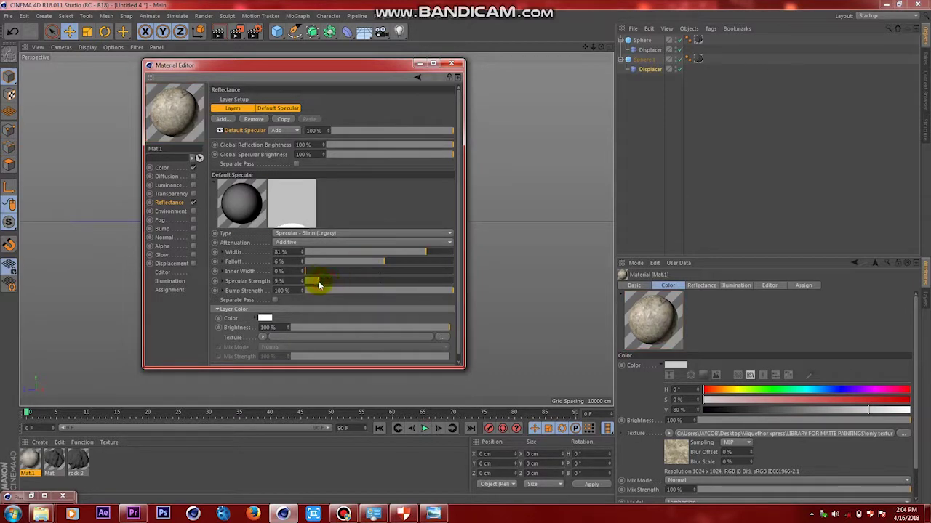
# - Load Rough_rock_018_SPEC as the specular Layer Color texture without copying the image to the project location
pyautogui.click(441, 337)
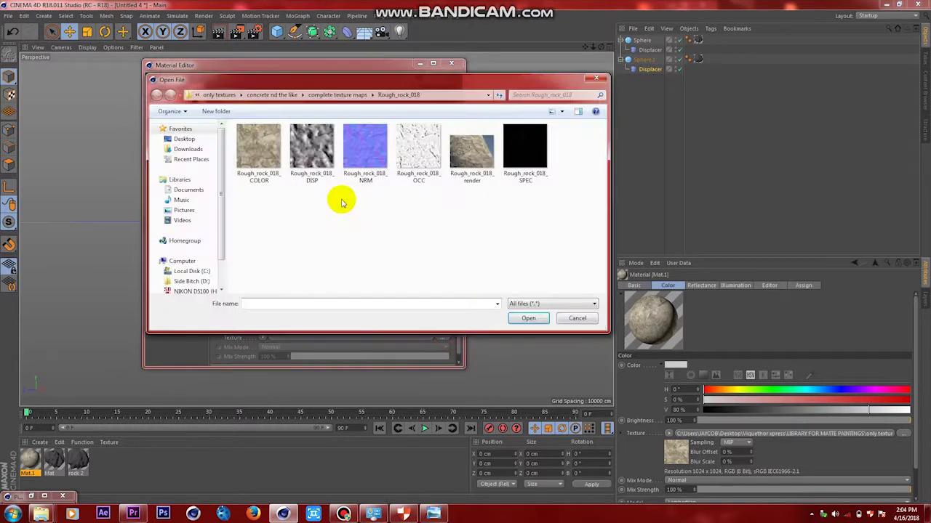
pyautogui.click(543, 162)
pyautogui.click(528, 317)
pyautogui.click(522, 291)
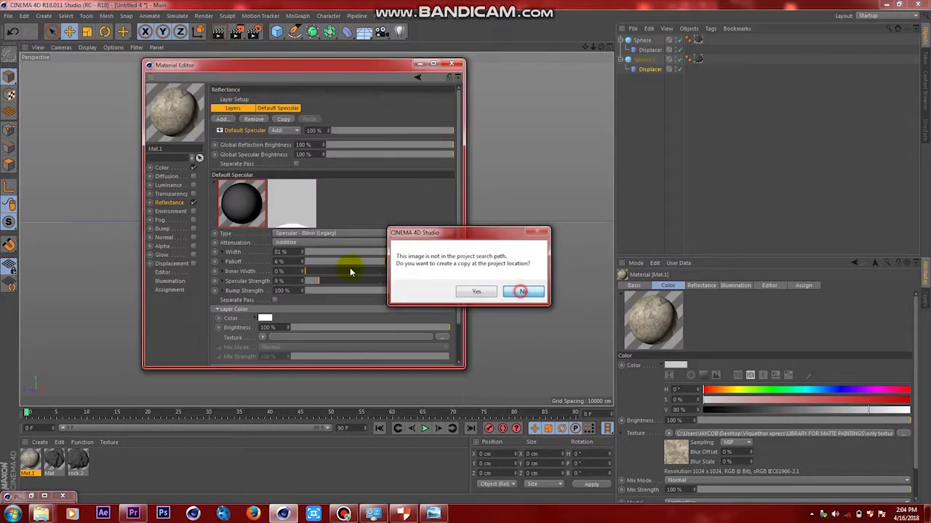
# - Enable the Normal channel and load Rough_rock_018_NRM as its texture without copying the image to the project location
pyautogui.click(193, 238)
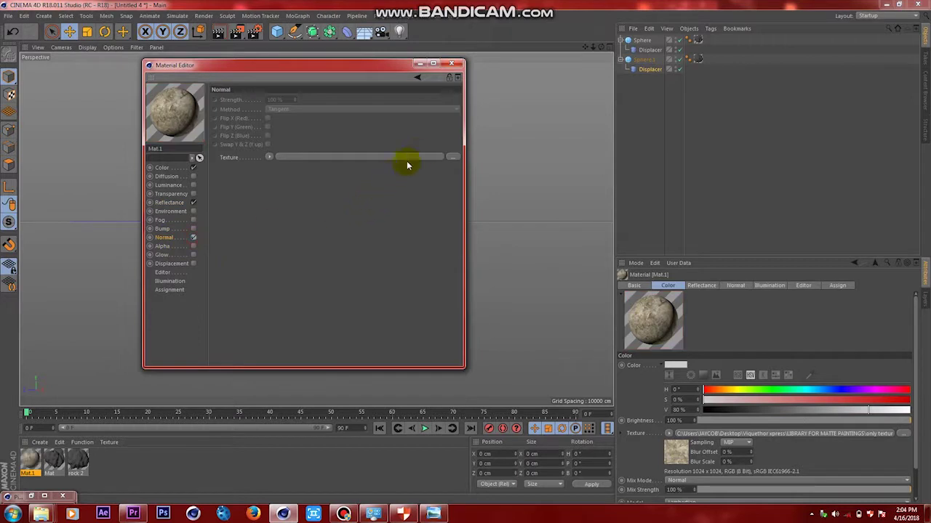
pyautogui.click(448, 158)
pyautogui.click(365, 151)
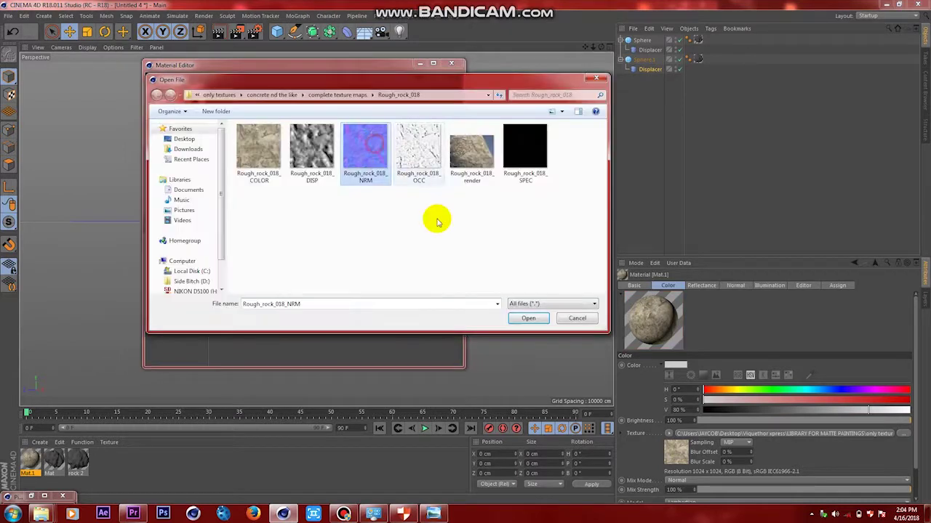
pyautogui.click(523, 317)
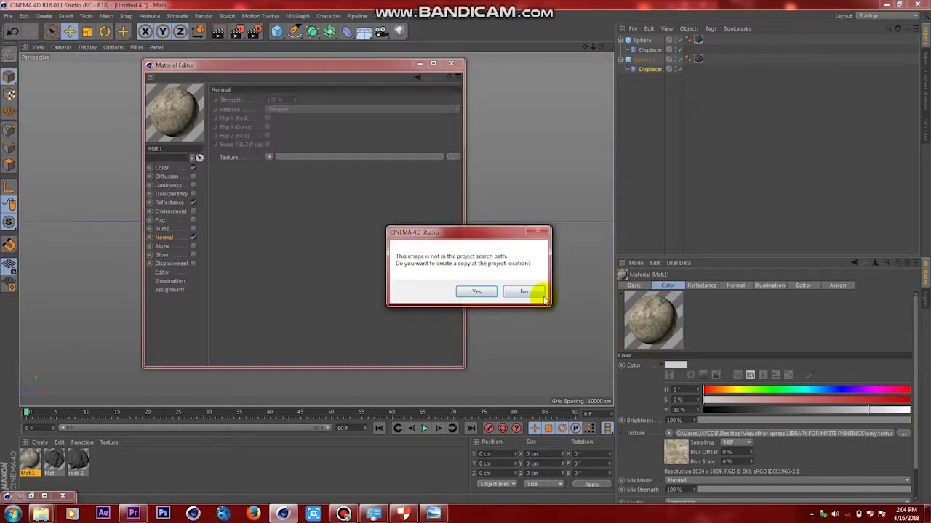
pyautogui.click(535, 290)
# - Enable the Diffusion channel and load its rock texture without copying the image to the project location, closing the material editor
pyautogui.click(174, 178)
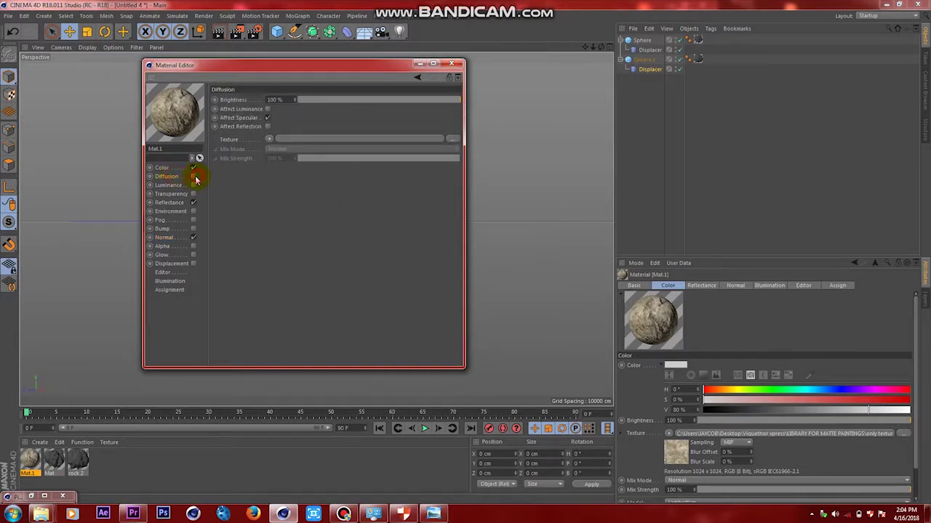
pyautogui.click(193, 177)
pyautogui.click(451, 138)
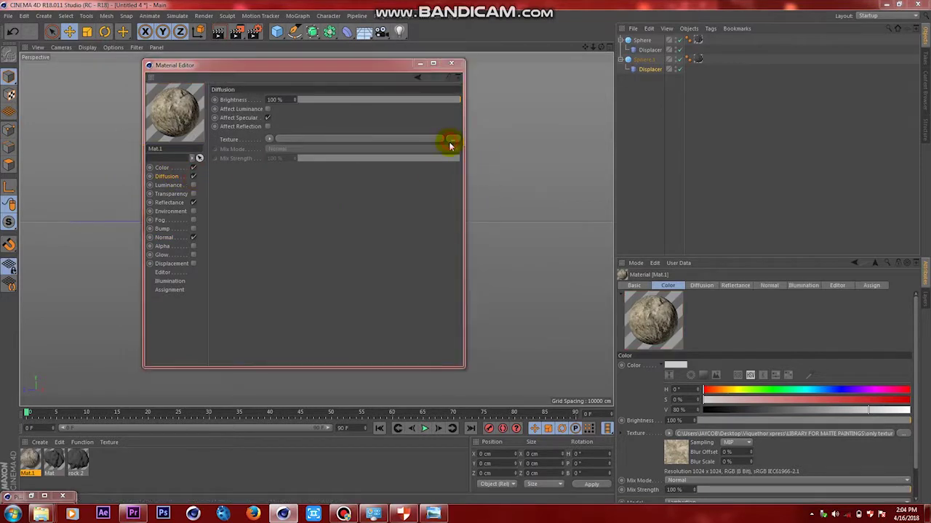
pyautogui.click(420, 147)
pyautogui.click(528, 317)
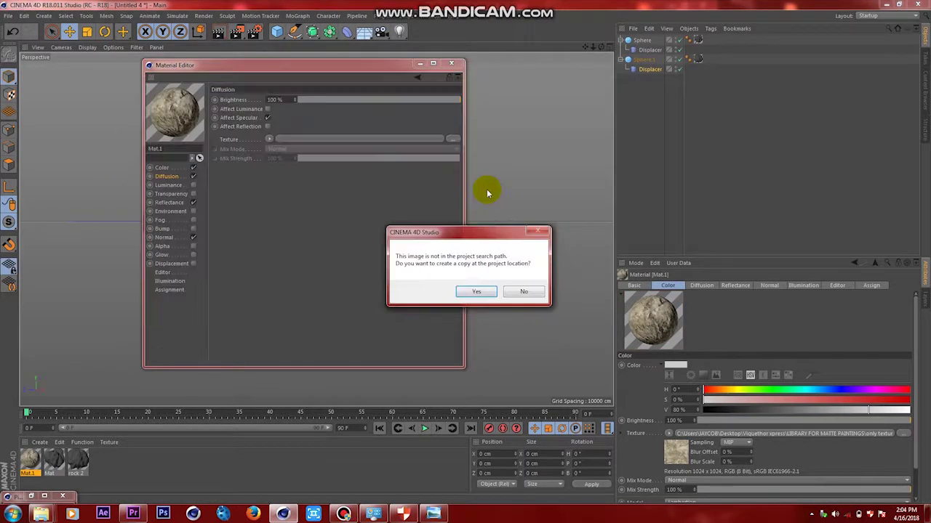
pyautogui.click(522, 293)
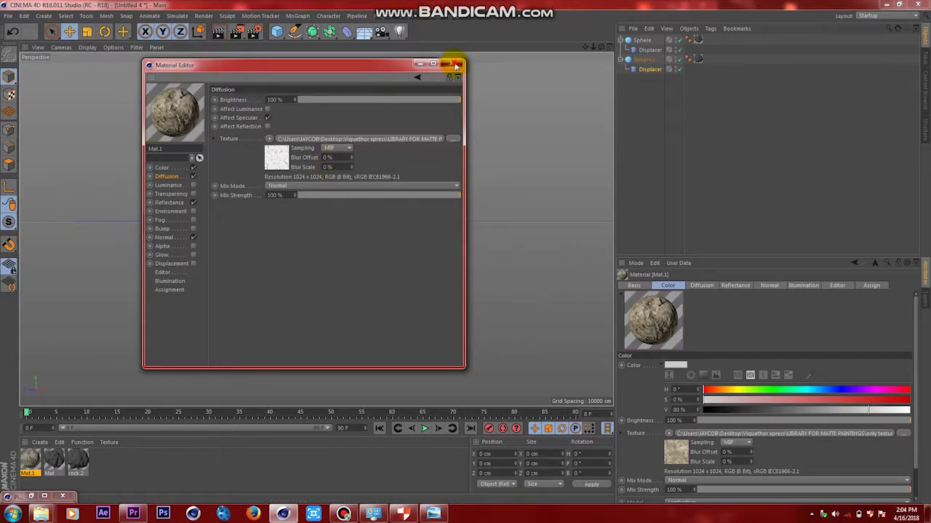
pyautogui.click(457, 65)
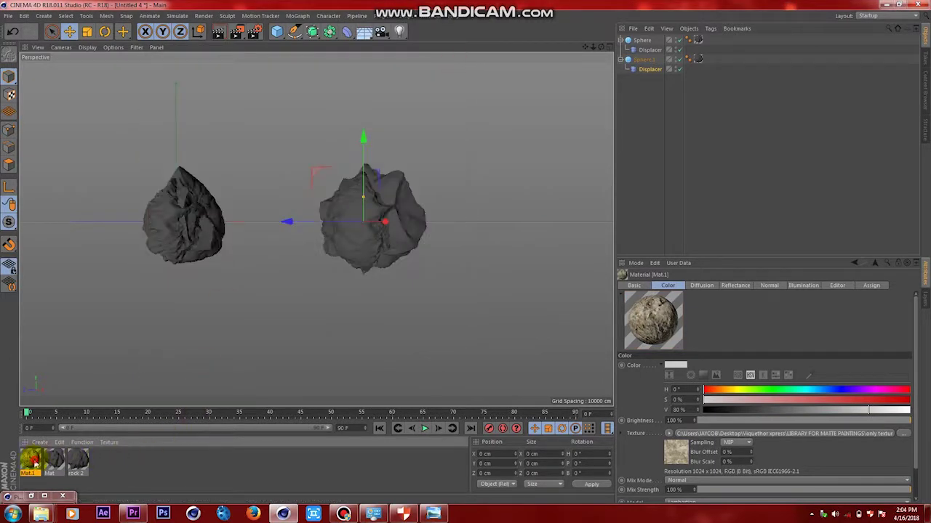
# - Apply the textured rock material Mat.1 to both displaced spheres
pyautogui.moveTo(33, 462); pyautogui.dragTo(405, 208)
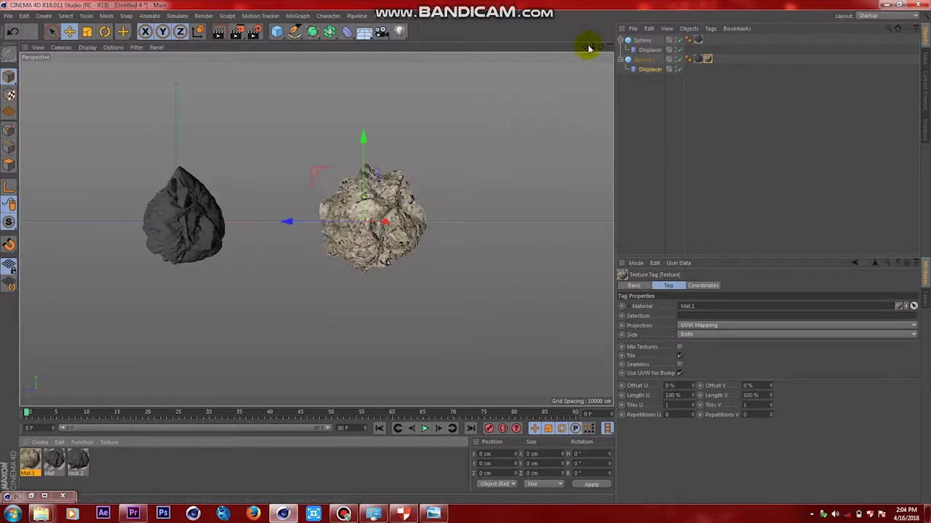
pyautogui.moveTo(602, 49); pyautogui.dragTo(603, 47)
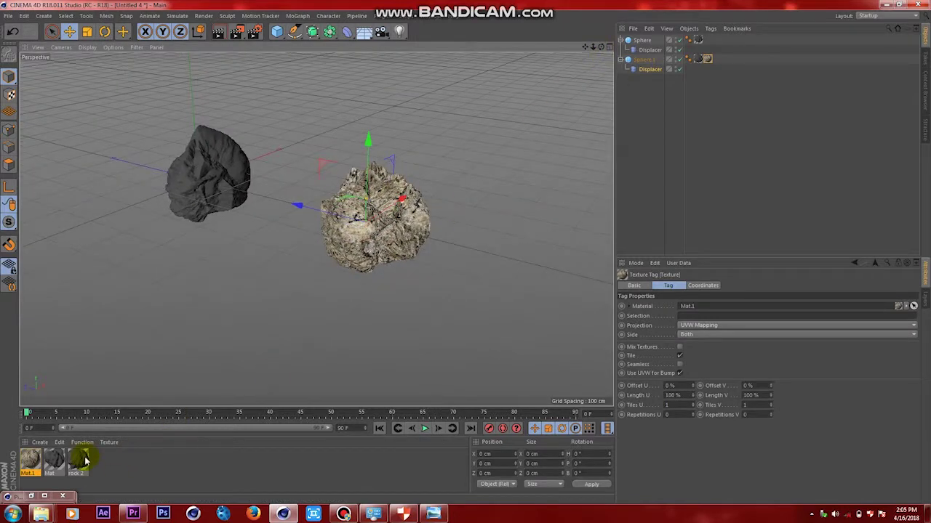
pyautogui.moveTo(36, 466); pyautogui.dragTo(203, 190)
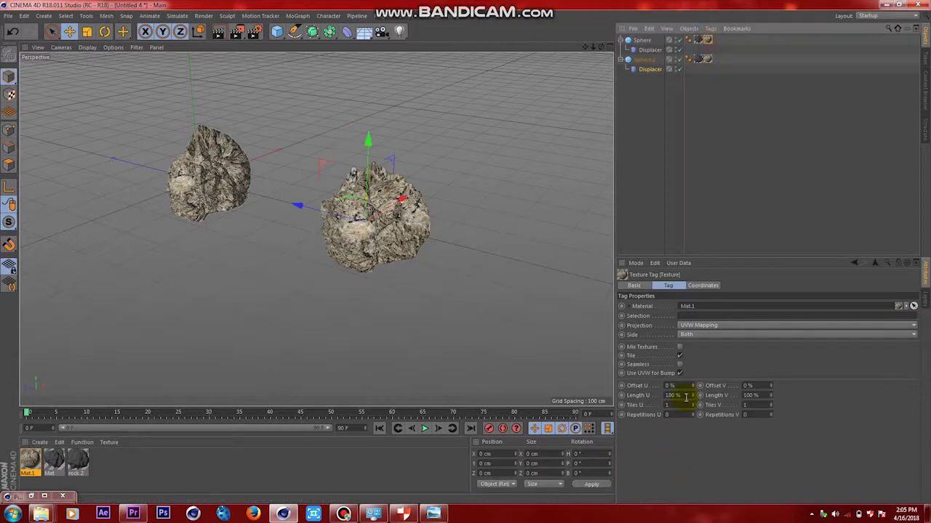
# - Set the first sphere's Mat.1 texture tag to 50% Length U and 50% Length V
pyautogui.moveTo(686, 397); pyautogui.dragTo(660, 394)
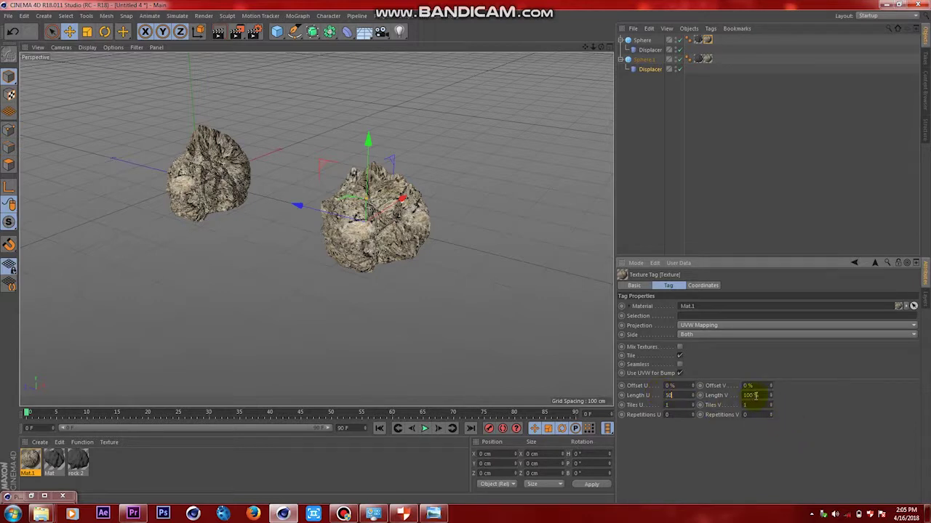
pyautogui.write('50')
pyautogui.press('Return')
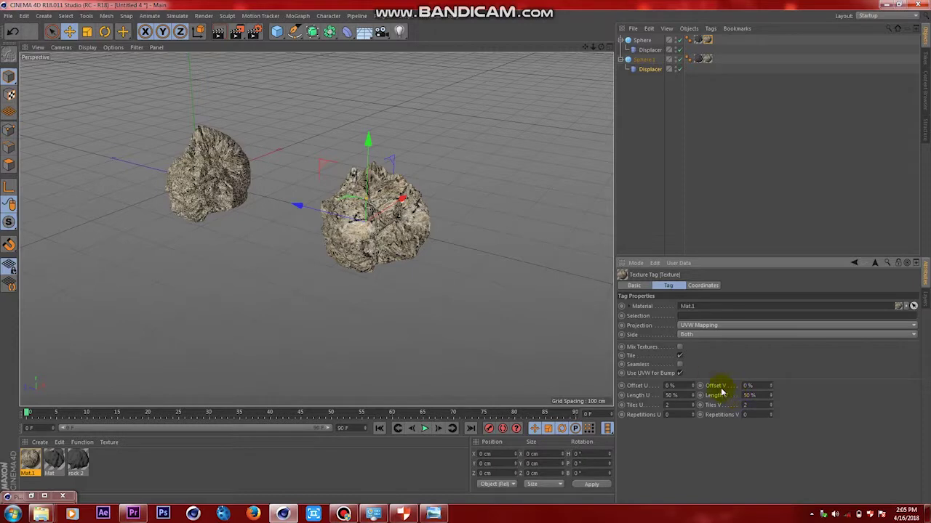
# - Add a plane as the ground under the rocks and scale it up to about 1810 by 1810 cm
pyautogui.moveTo(601, 47); pyautogui.dragTo(582, 46)
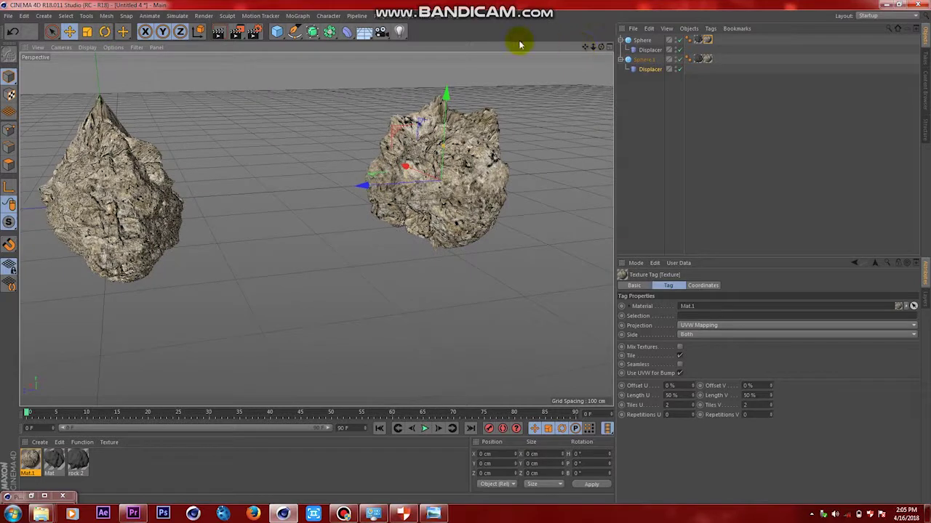
pyautogui.moveTo(277, 33); pyautogui.dragTo(379, 68)
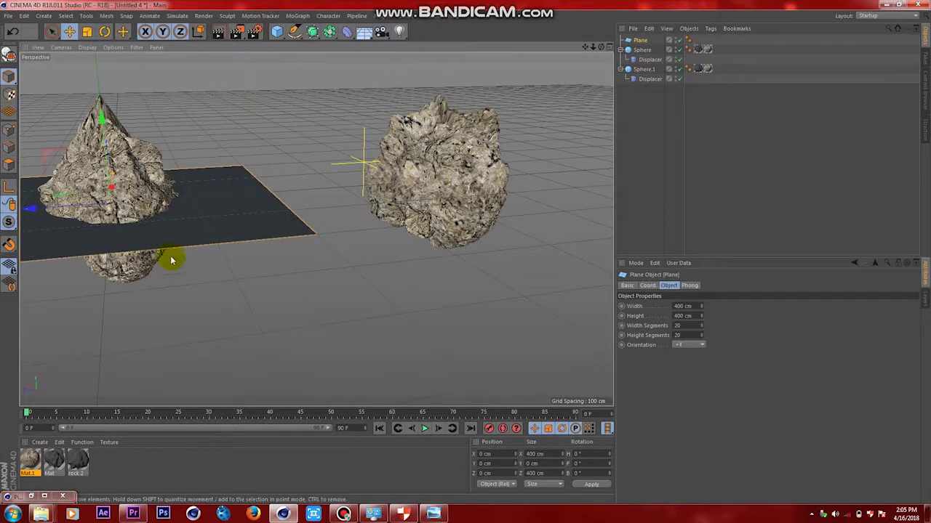
pyautogui.press('t')
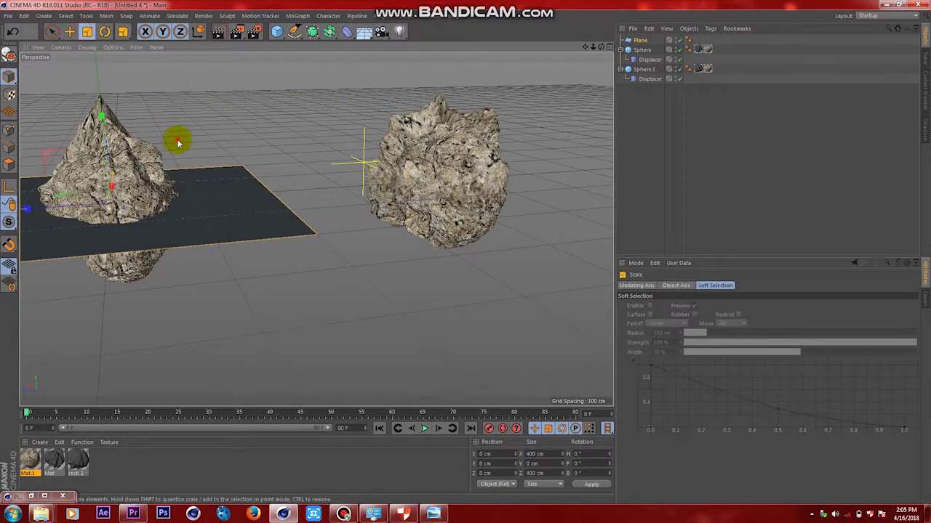
pyautogui.moveTo(181, 139); pyautogui.dragTo(536, 66)
pyautogui.moveTo(404, 87); pyautogui.dragTo(552, 87)
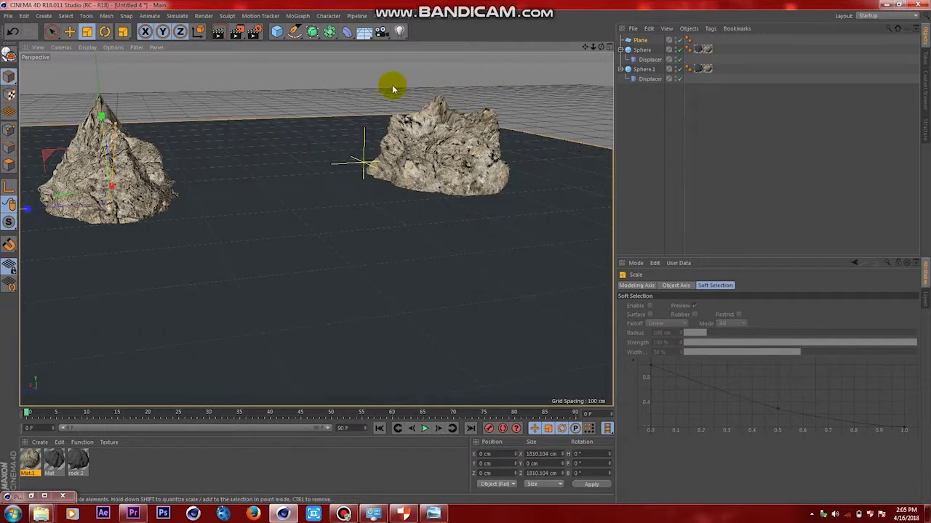
# - Drop Sphere and Sphere.1 onto the ground with the Drop To Floor plugin
pyautogui.click(644, 49)
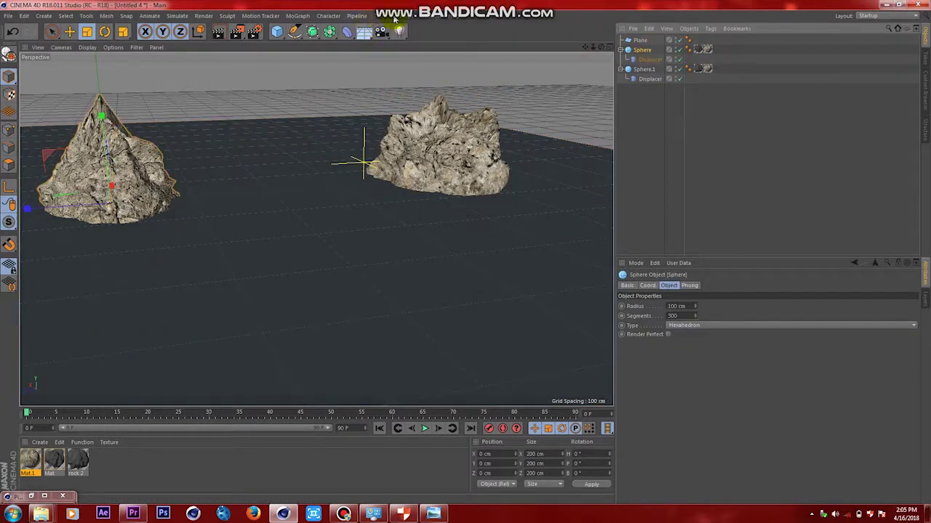
pyautogui.click(378, 17)
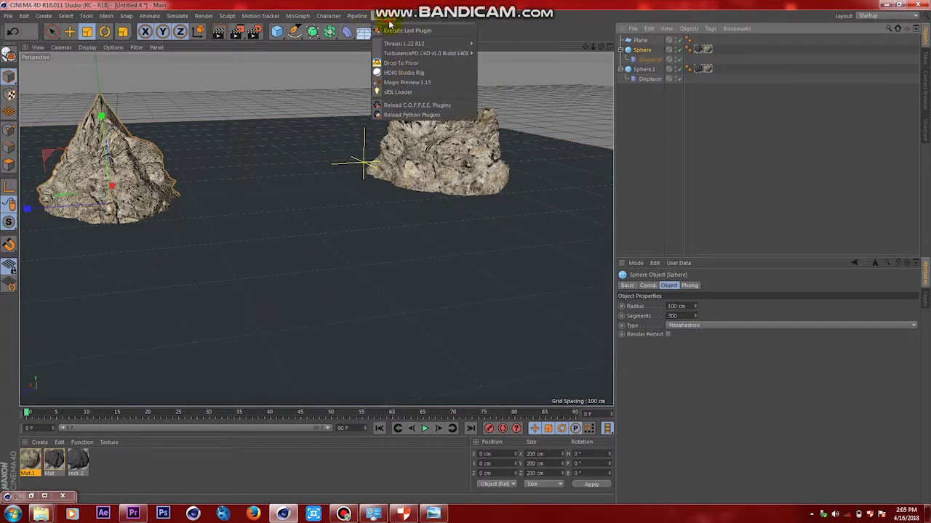
pyautogui.click(404, 64)
pyautogui.click(643, 60)
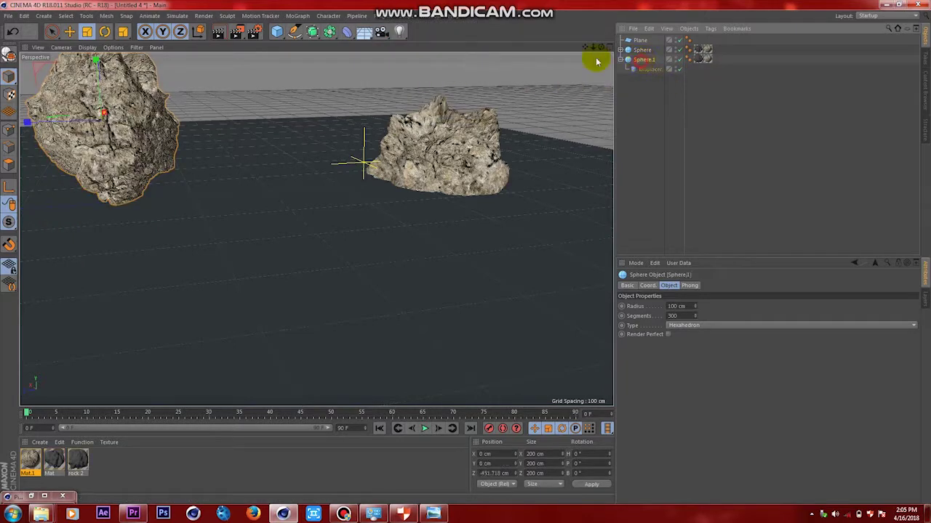
pyautogui.click(380, 16)
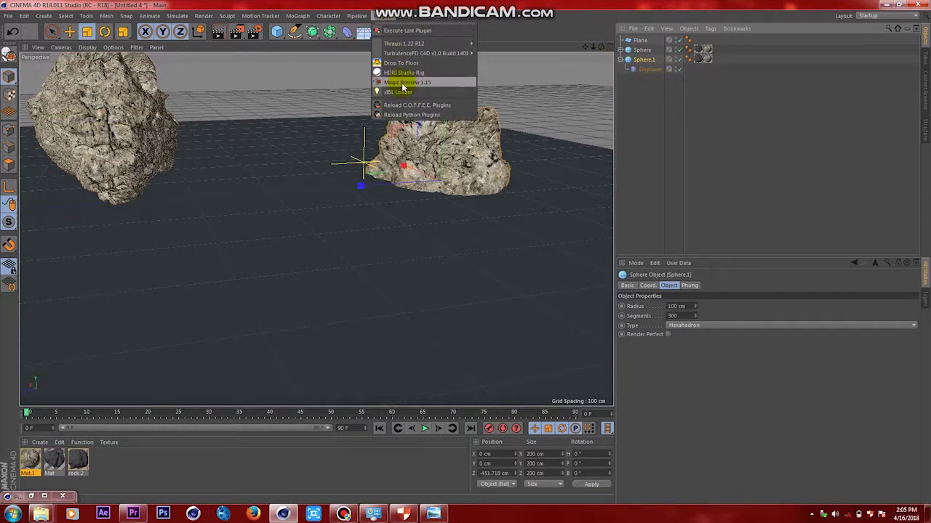
pyautogui.click(407, 64)
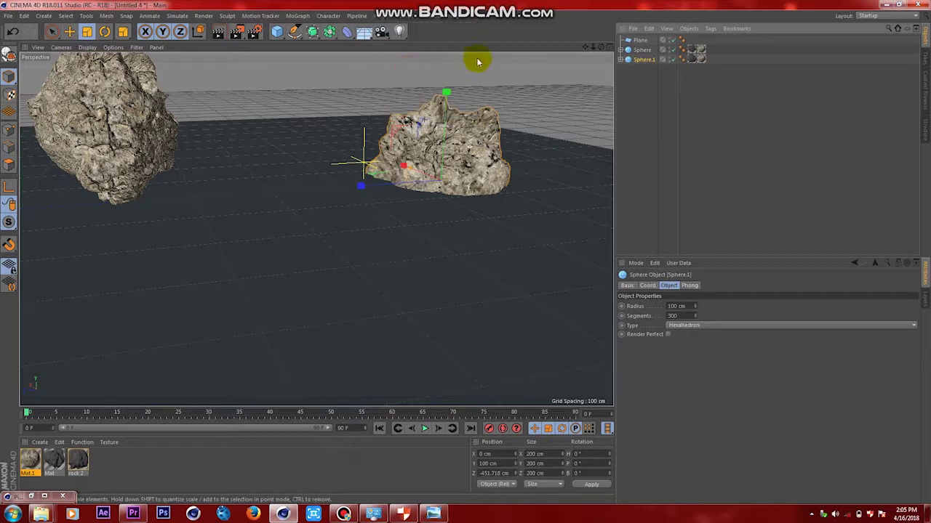
# - Add an area light and move it beside the first rock, to about Y 162 cm and Z 171 cm
pyautogui.moveTo(585, 46); pyautogui.dragTo(608, 161)
pyautogui.moveTo(399, 31); pyautogui.dragTo(479, 61)
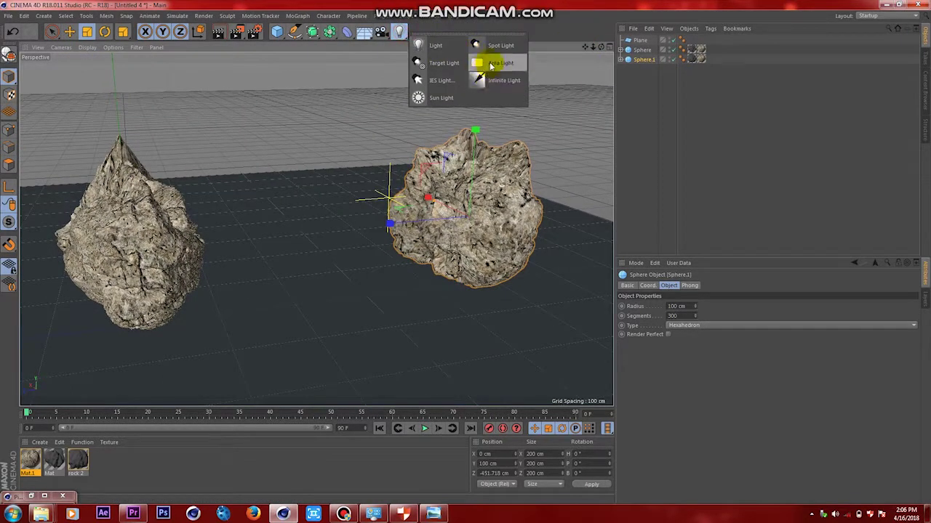
pyautogui.click(492, 64)
pyautogui.press('space')
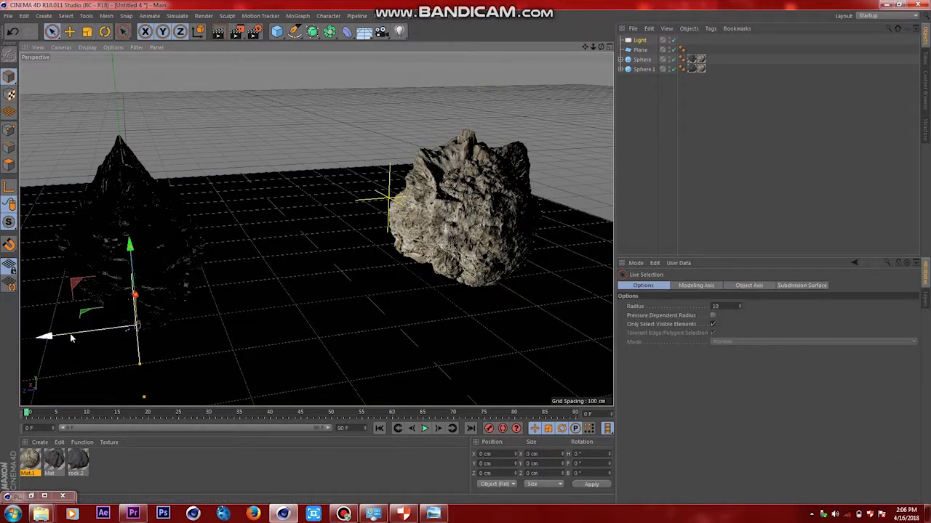
pyautogui.moveTo(72, 336); pyautogui.dragTo(22, 342)
pyautogui.moveTo(585, 46); pyautogui.dragTo(781, 66)
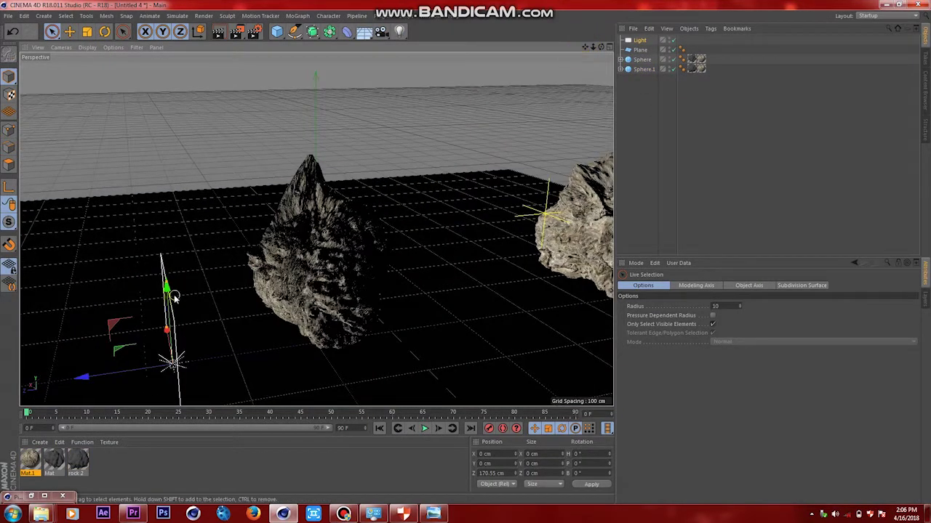
pyautogui.moveTo(174, 296); pyautogui.dragTo(139, 138)
# - Aim the area light down at both rocks from about X -492, Y 879, Z 180 cm by looking through it, and restore the default camera
pyautogui.click(61, 48)
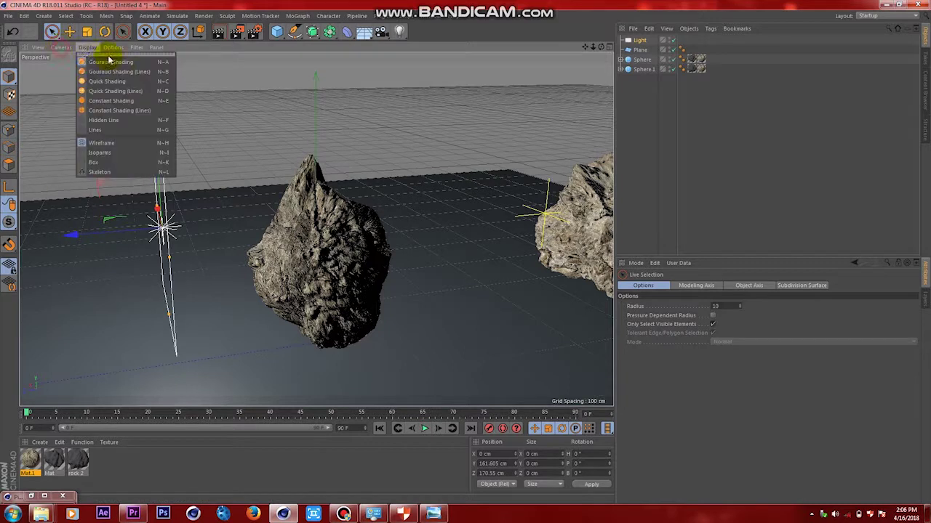
pyautogui.click(75, 83)
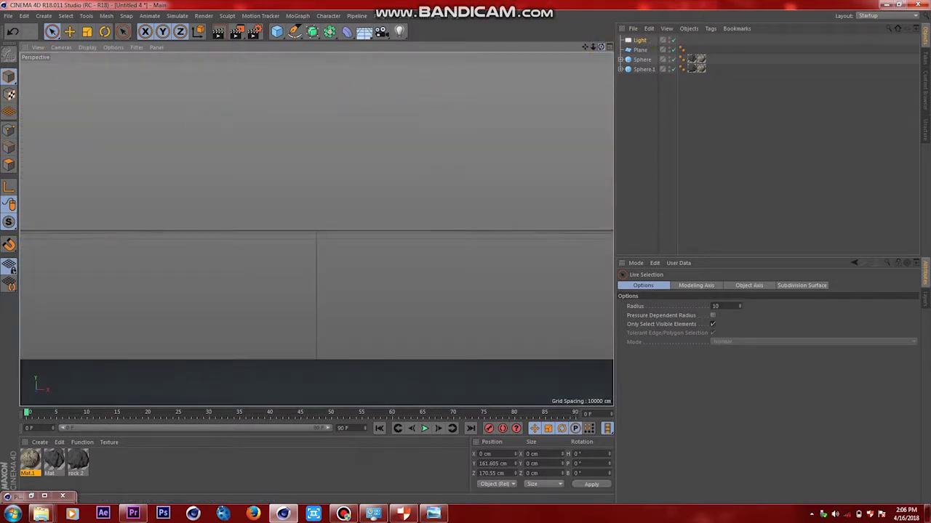
pyautogui.moveTo(601, 46); pyautogui.dragTo(315, 94)
pyautogui.moveTo(594, 47)
pyautogui.mouseDown()
pyautogui.moveTo(494, 50)
pyautogui.moveTo(600, 49)
pyautogui.moveTo(523, 53)
pyautogui.moveTo(407, 86)
pyautogui.moveTo(316, 229)
pyautogui.moveTo(580, 51)
pyautogui.moveTo(316, 230)
pyautogui.moveTo(586, 45)
pyautogui.mouseUp()
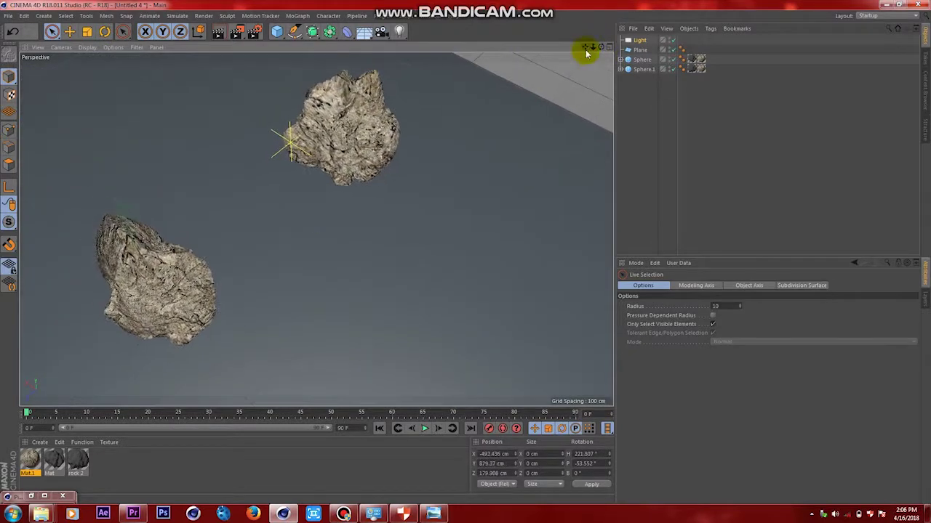
pyautogui.click(61, 47)
pyautogui.moveTo(94, 73)
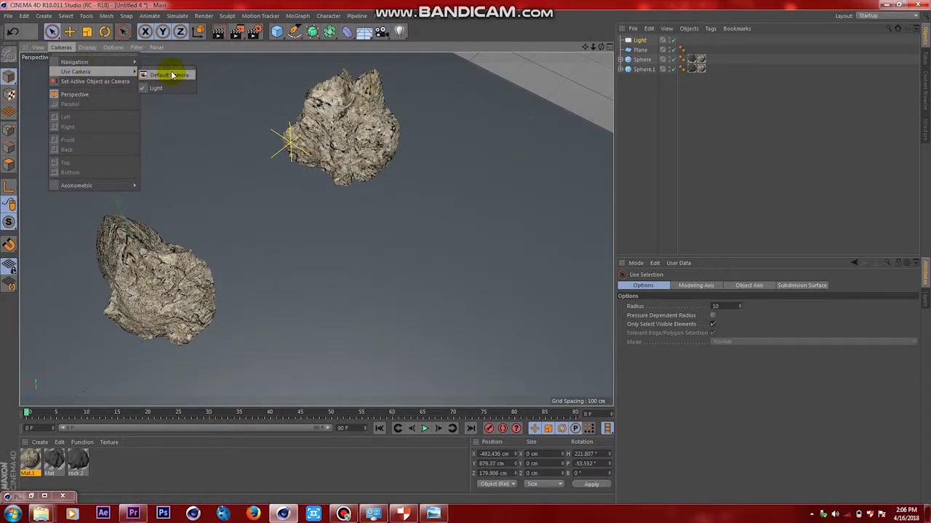
pyautogui.click(173, 75)
pyautogui.click(639, 41)
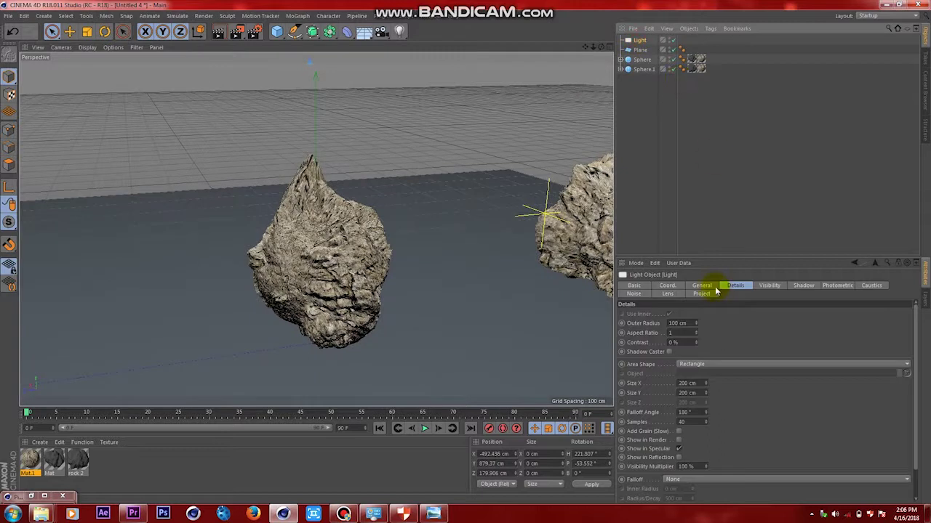